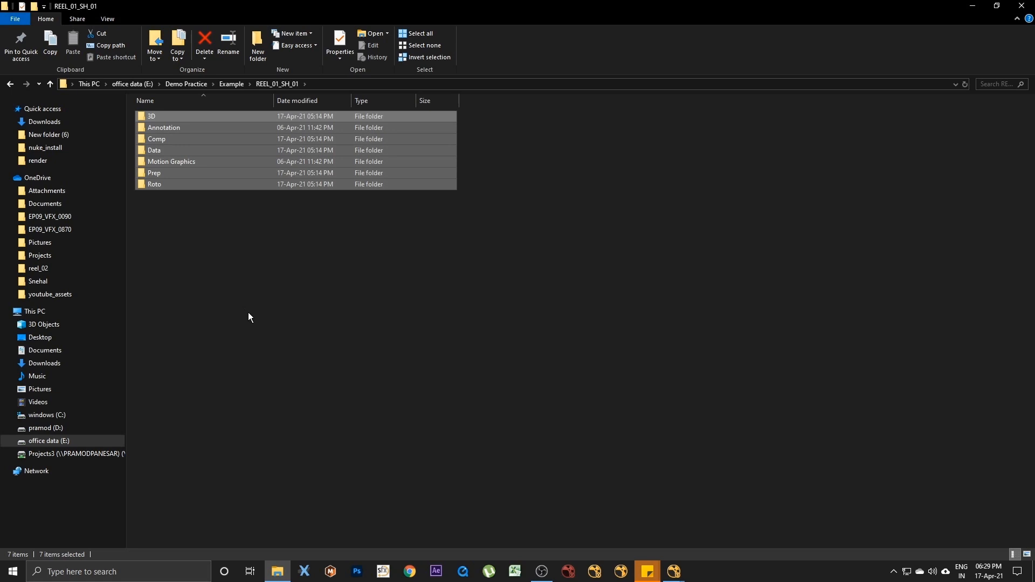
Look through the 3D, Comp and Data subfolders of the REEL_01_SH_01 example shot folder.
click(264, 256)
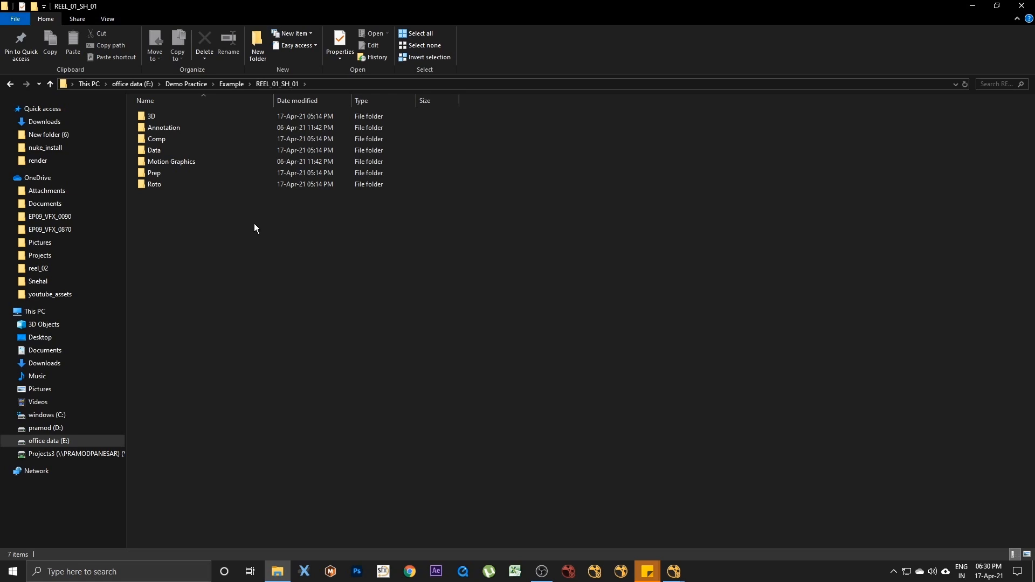
drag(184, 194, 151, 110)
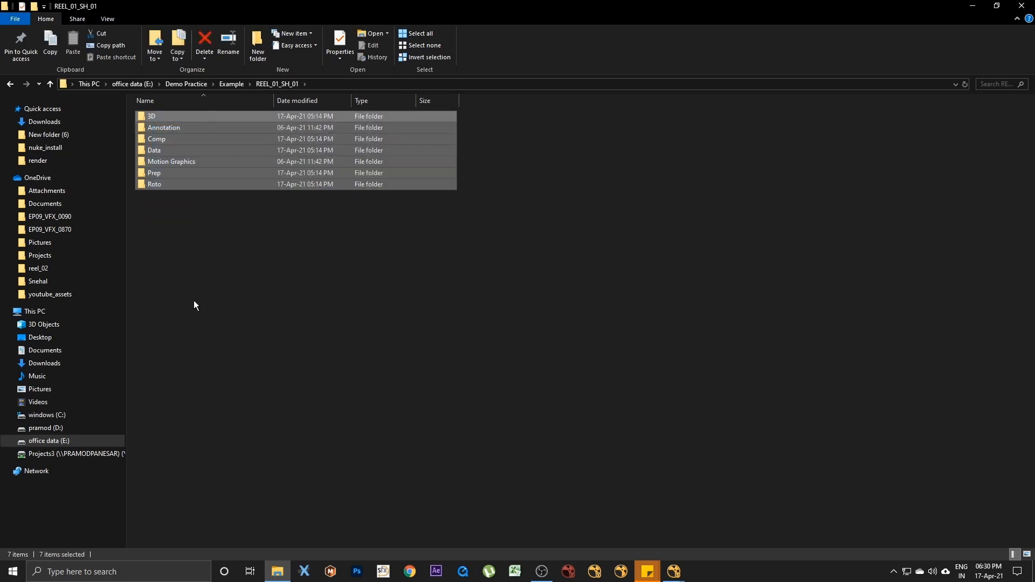
double_click(156, 118)
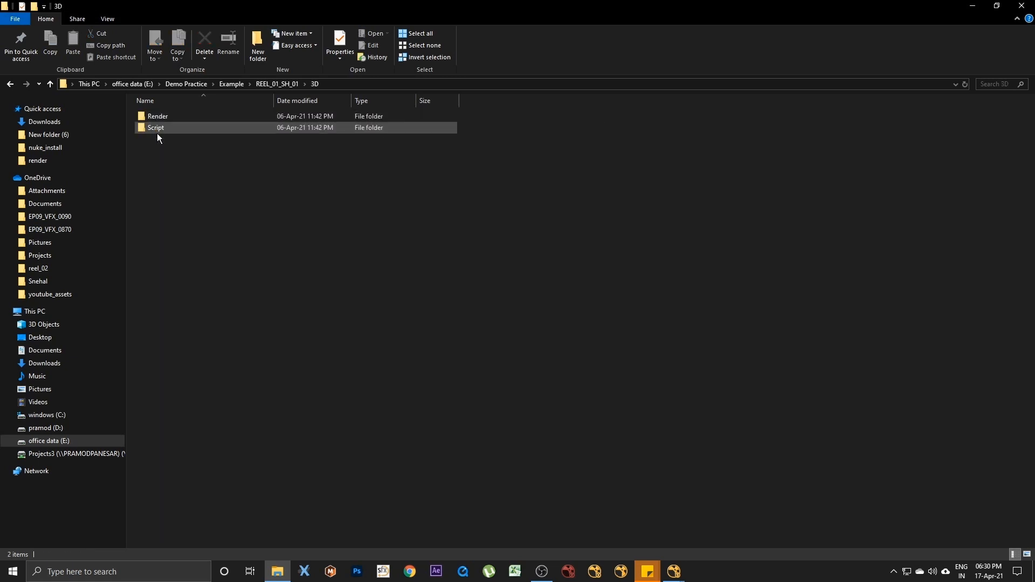
click(9, 84)
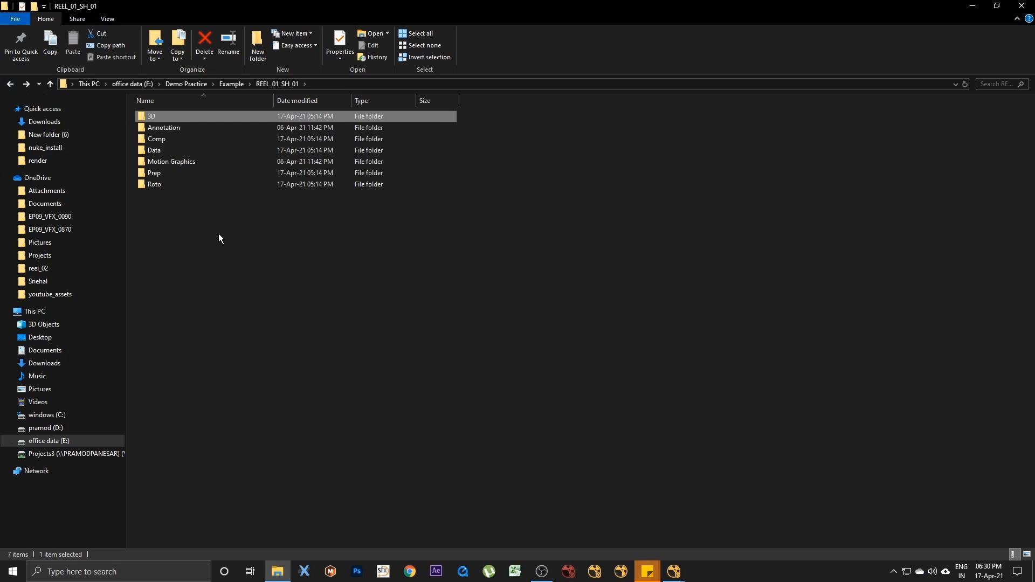
click(168, 125)
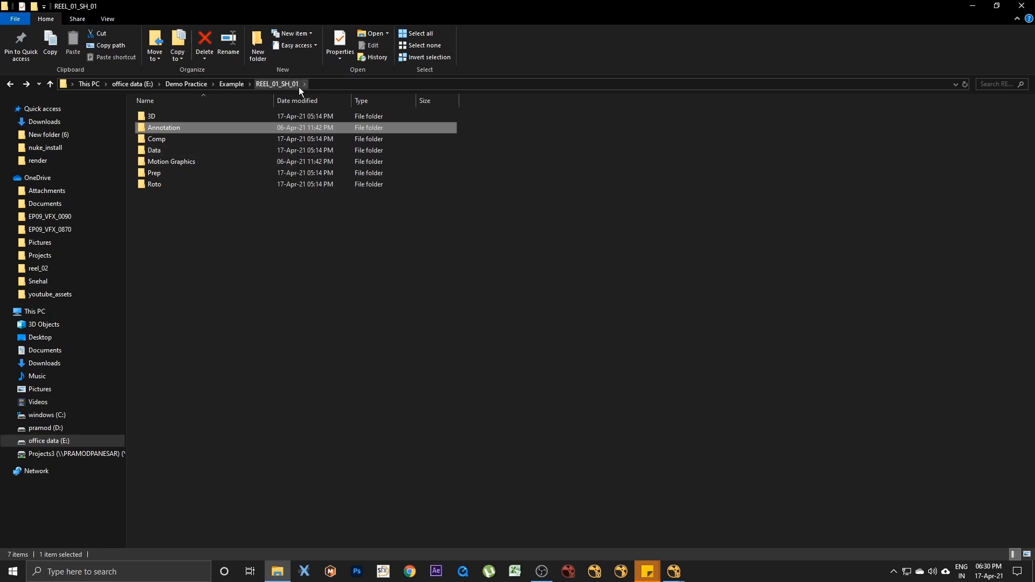
click(170, 141)
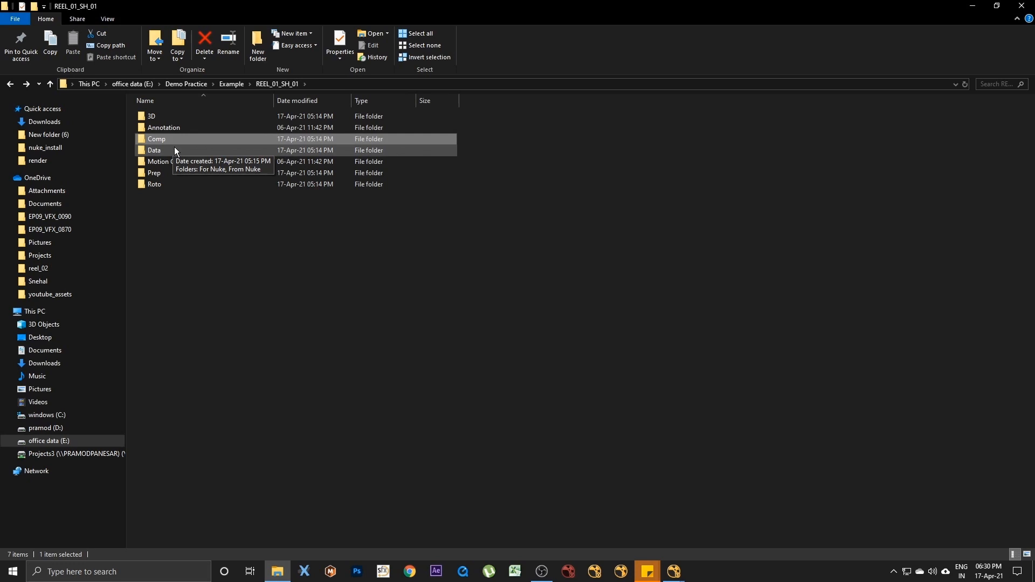
double_click(188, 138)
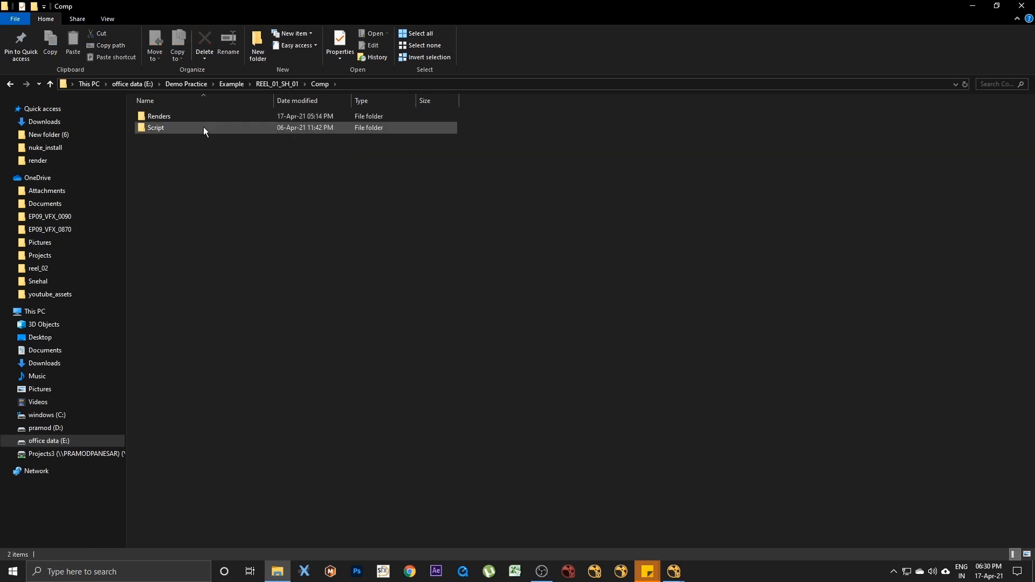
click(10, 84)
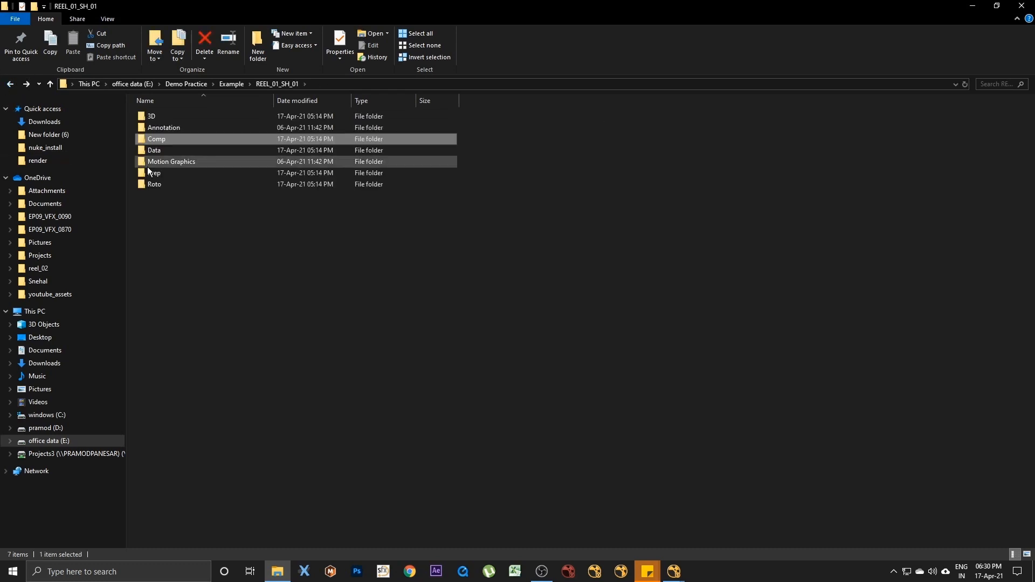
double_click(165, 151)
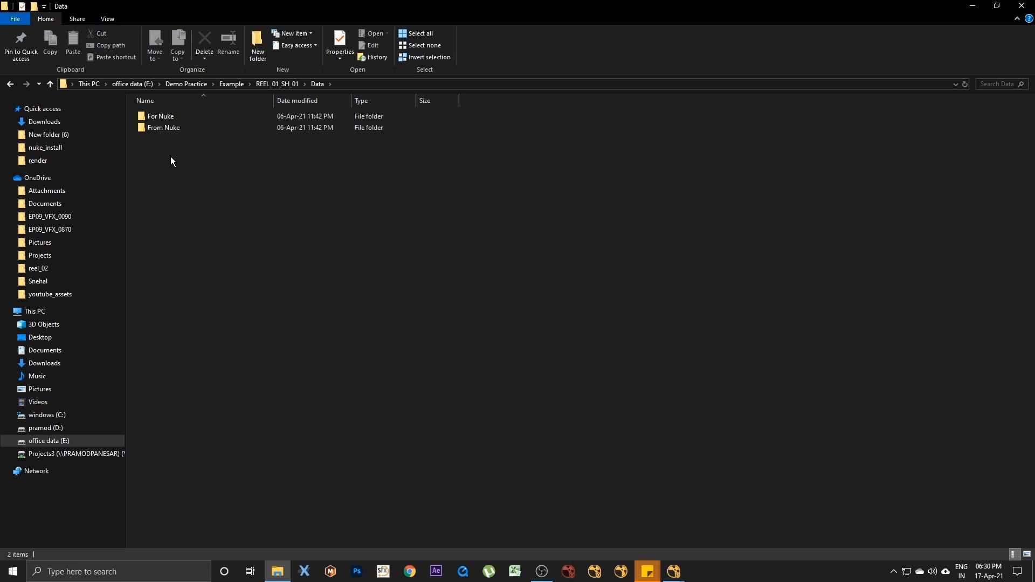
click(10, 84)
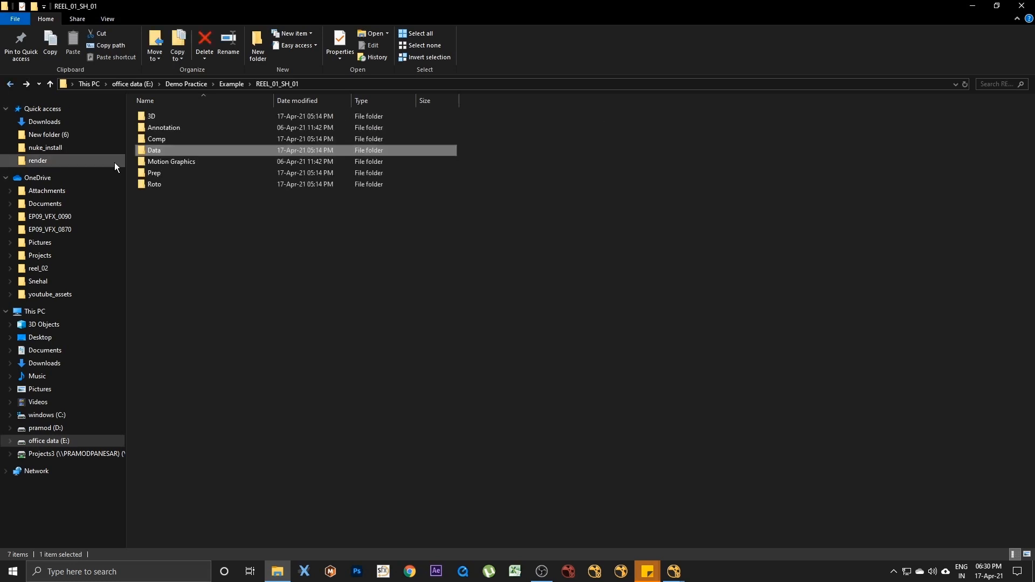
Inspect the contents of the Motion Graphics, Prep and Roto folders in REEL_01_SH_01.
double_click(183, 162)
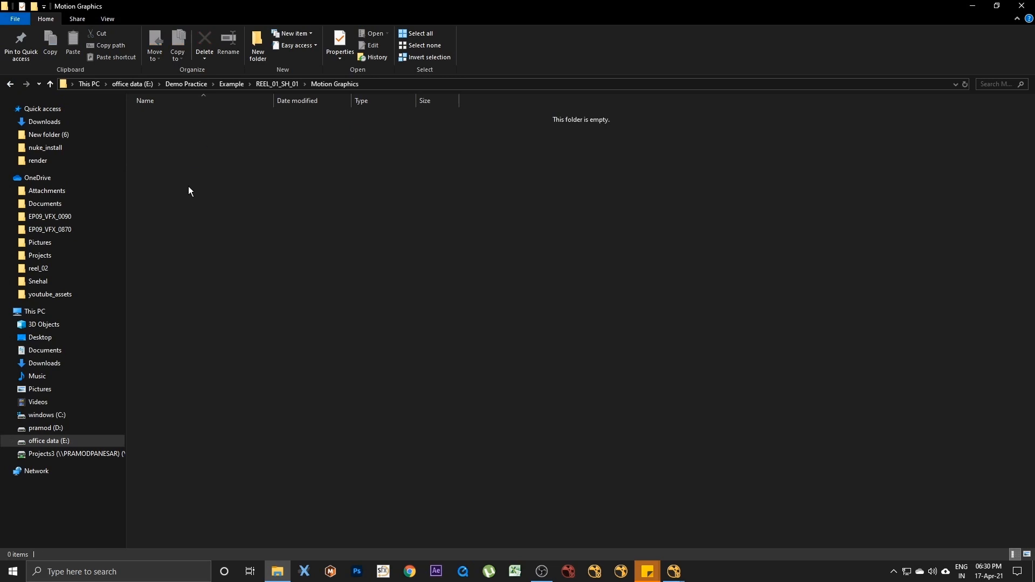
click(10, 84)
double_click(163, 172)
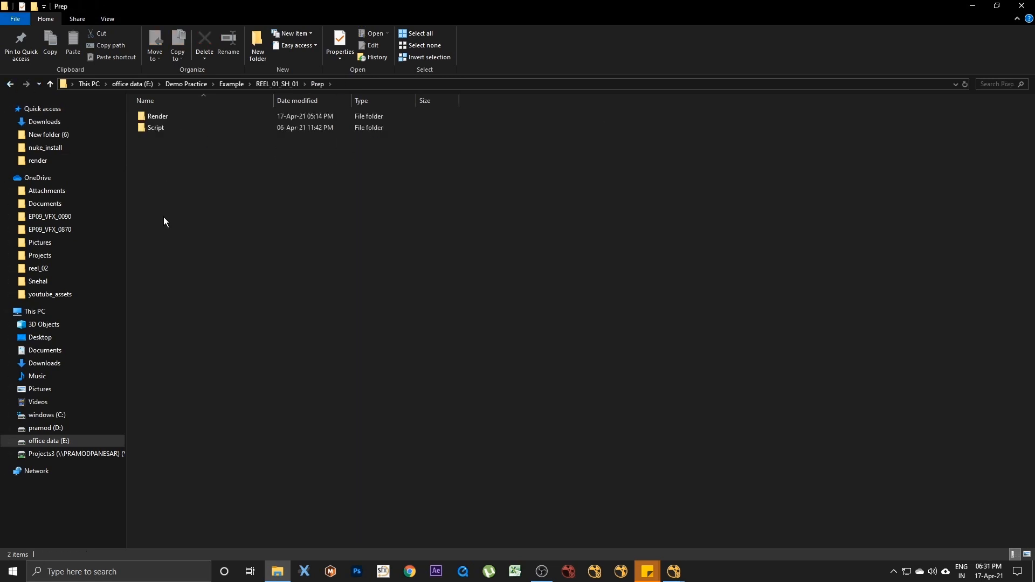
click(10, 84)
click(169, 187)
double_click(170, 187)
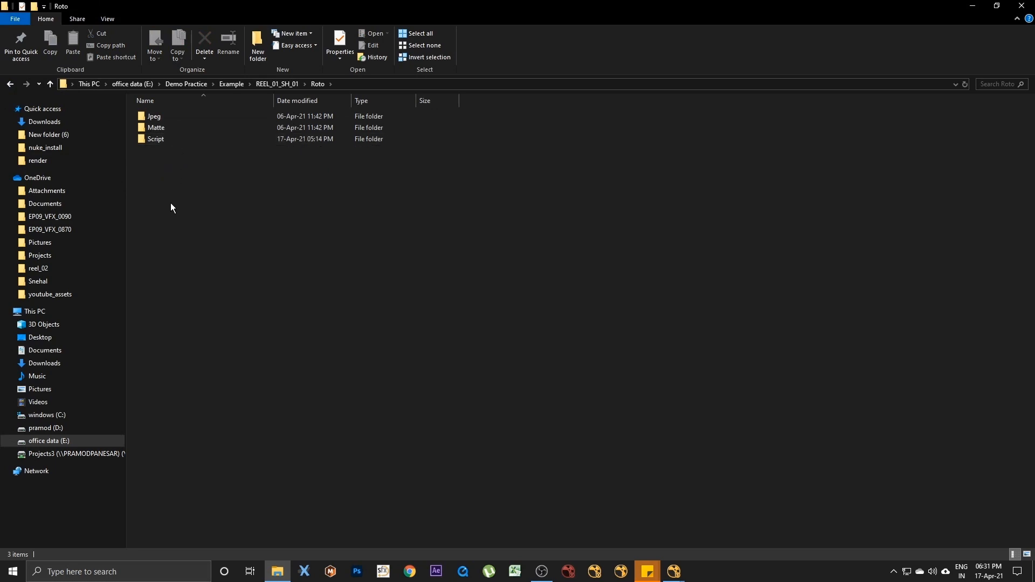
click(10, 84)
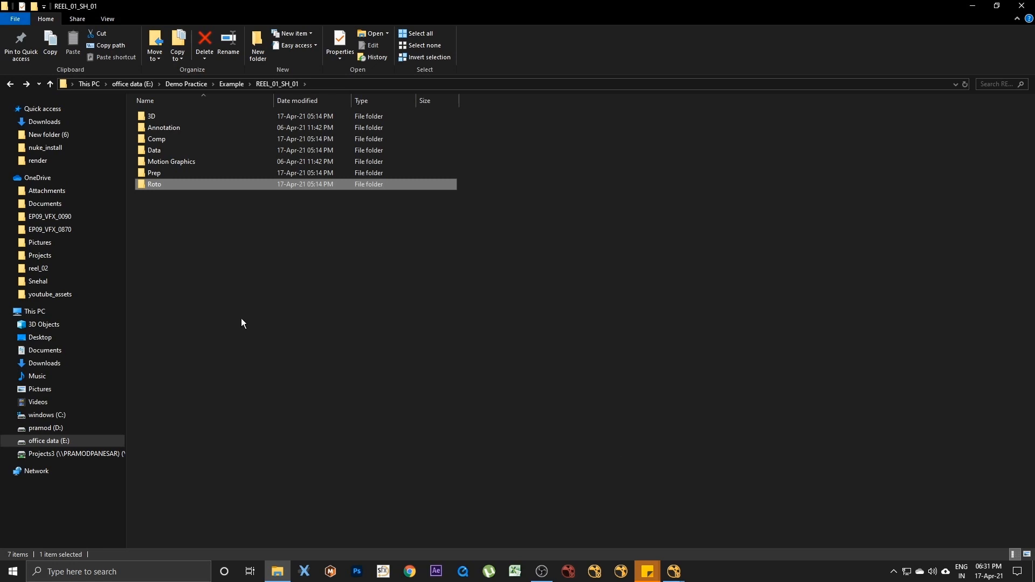
Go to the Reel_01 folder inside Demo Practice's Scan folder and view the 1920x 1080 frames of Reel_01_Shot_01.
click(10, 84)
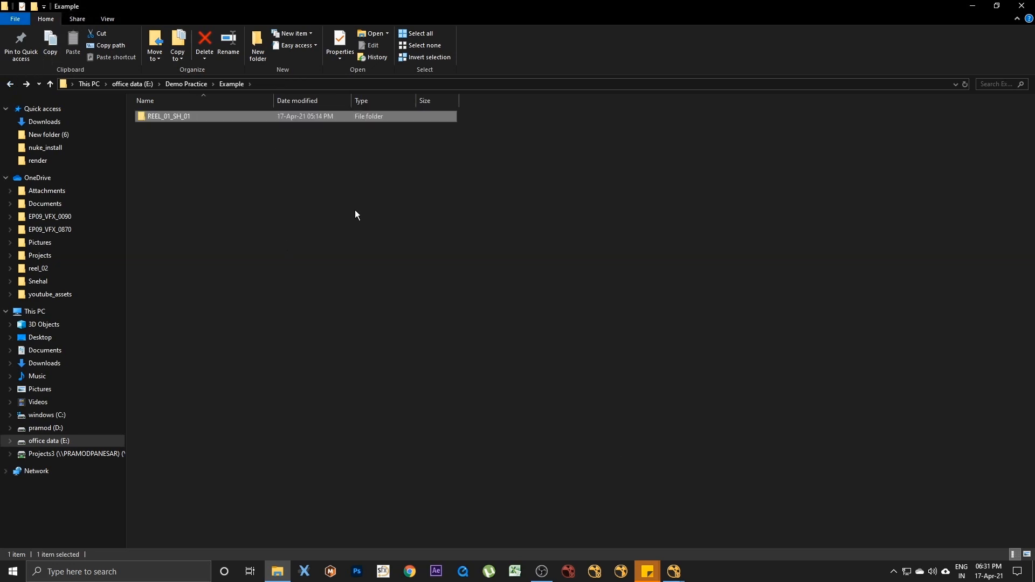
click(10, 85)
double_click(497, 189)
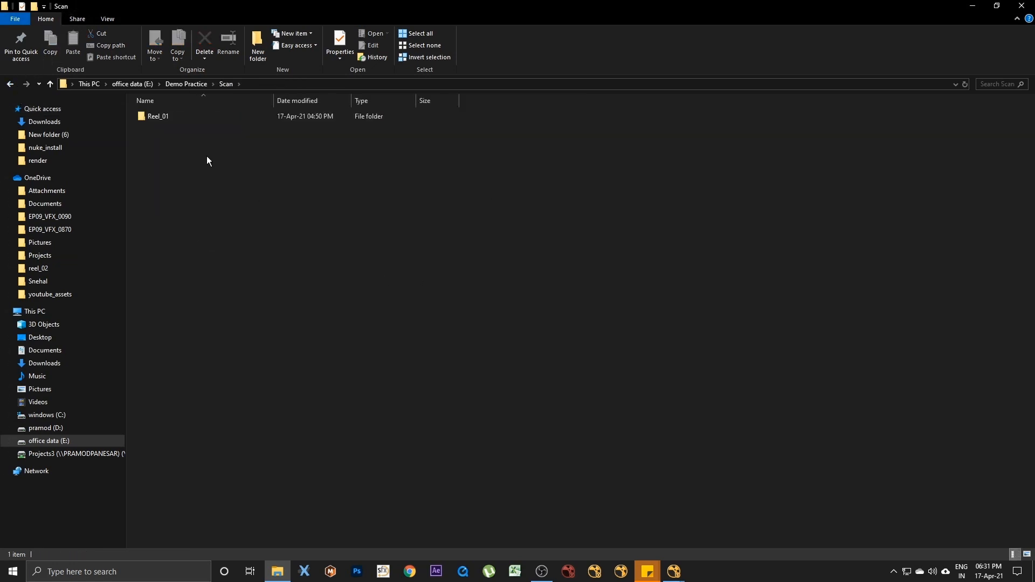
double_click(175, 116)
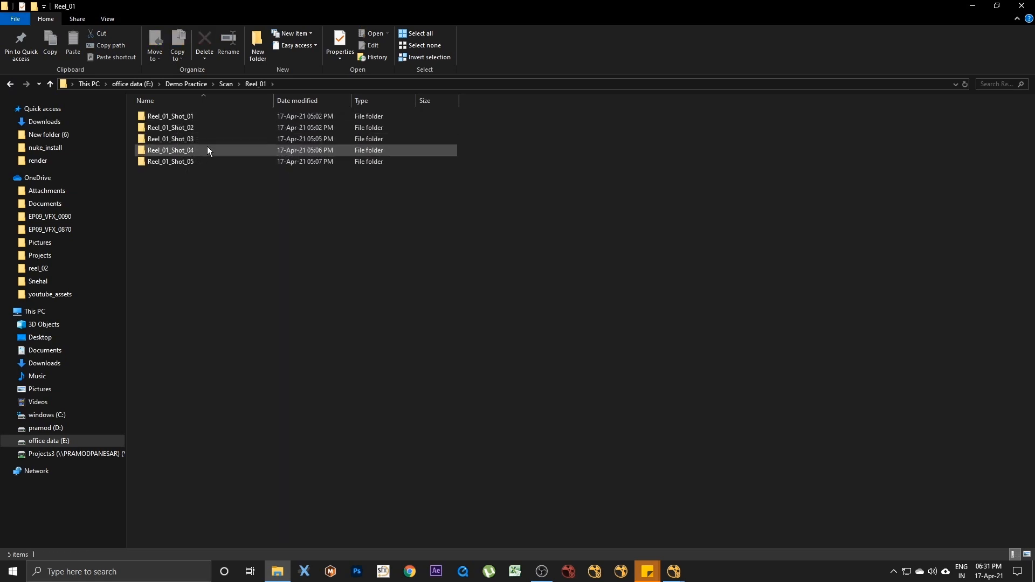
double_click(203, 118)
double_click(186, 119)
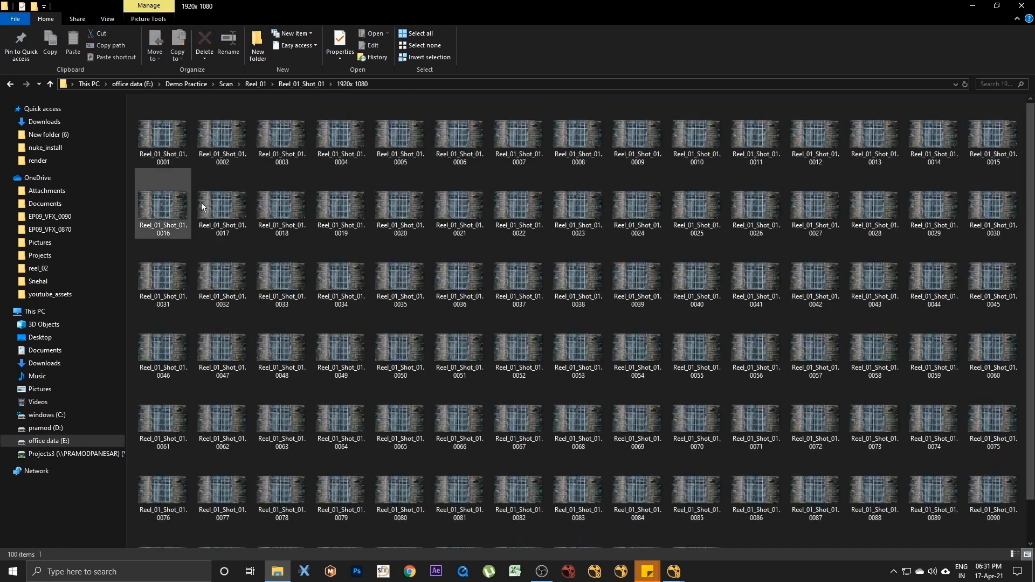
click(11, 84)
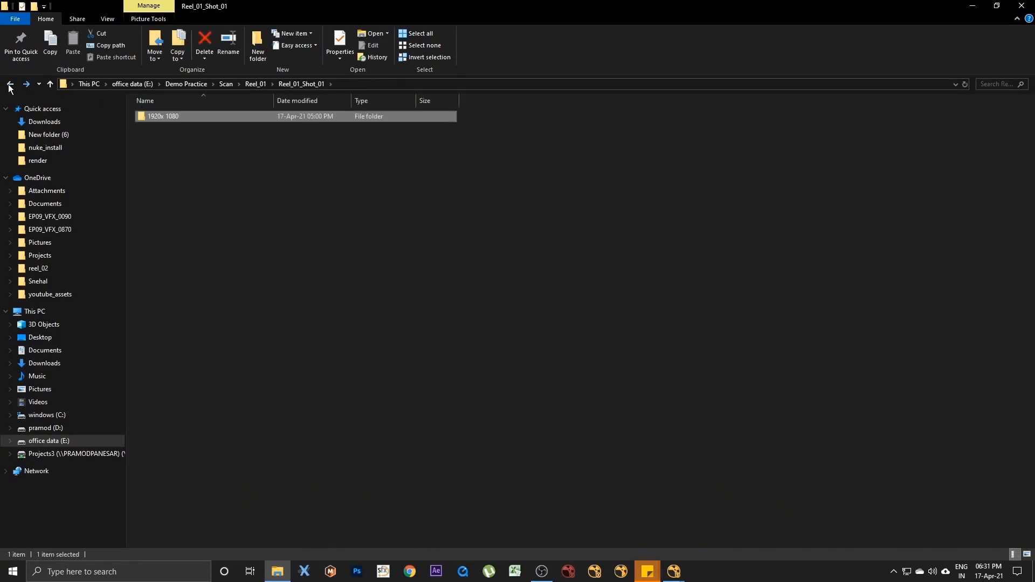
click(10, 84)
View the 1920x1080 image sequences of Reel_01_Shot_02 and Reel_01_Shot_05, returning to the Reel_01 folder.
double_click(179, 128)
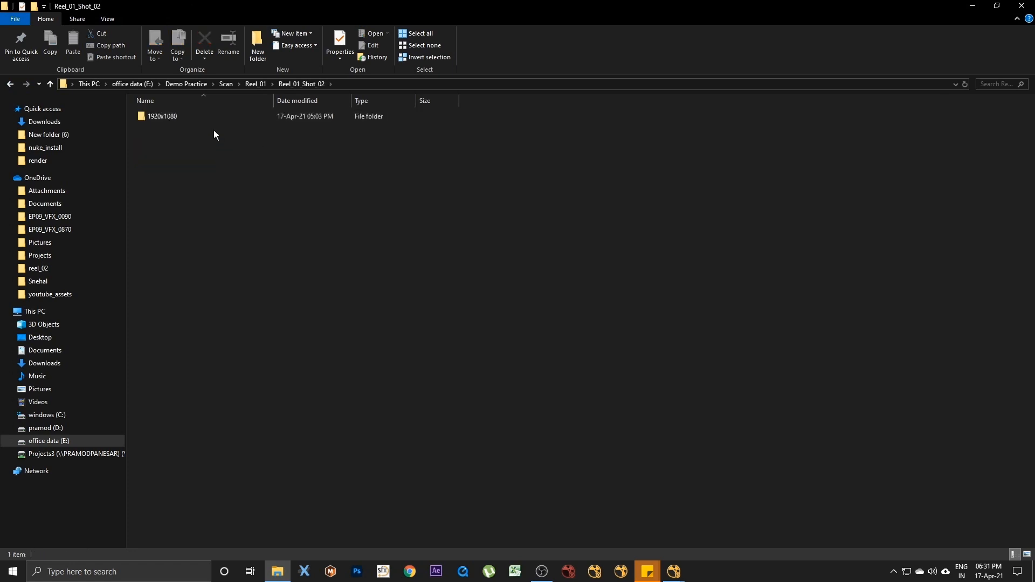
double_click(199, 119)
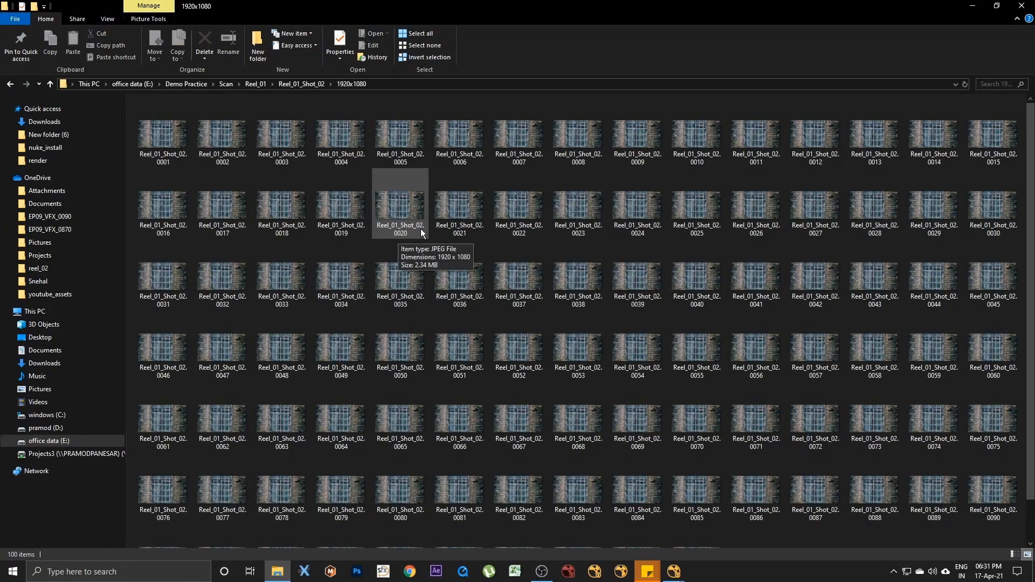
click(11, 84)
click(11, 84)
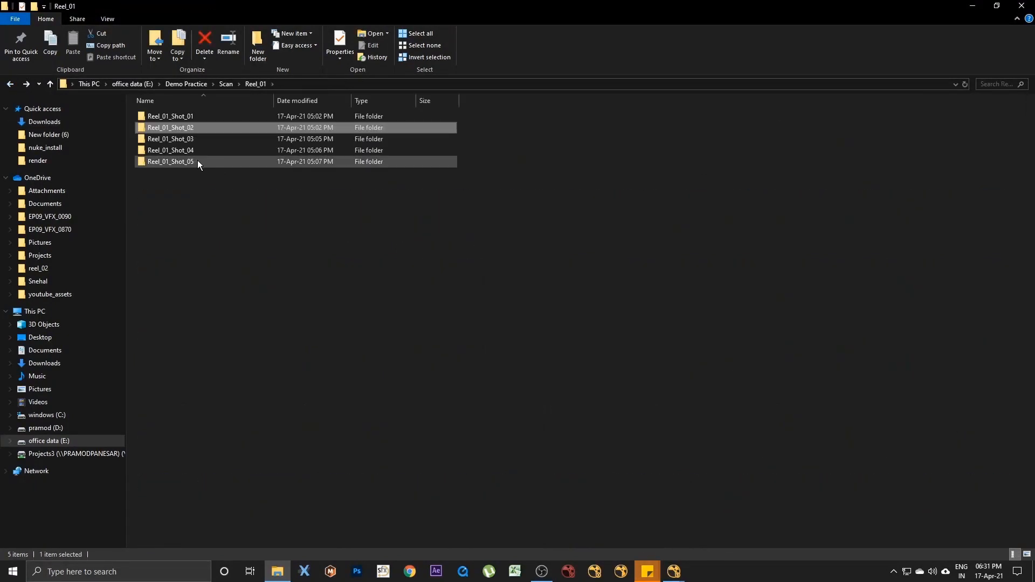
double_click(197, 160)
double_click(156, 122)
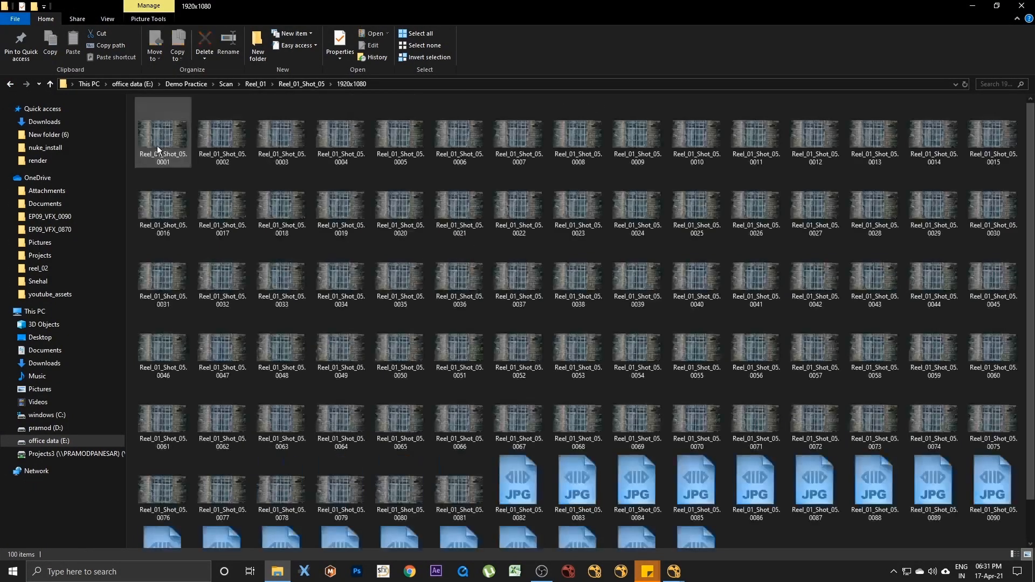
click(11, 84)
click(11, 84)
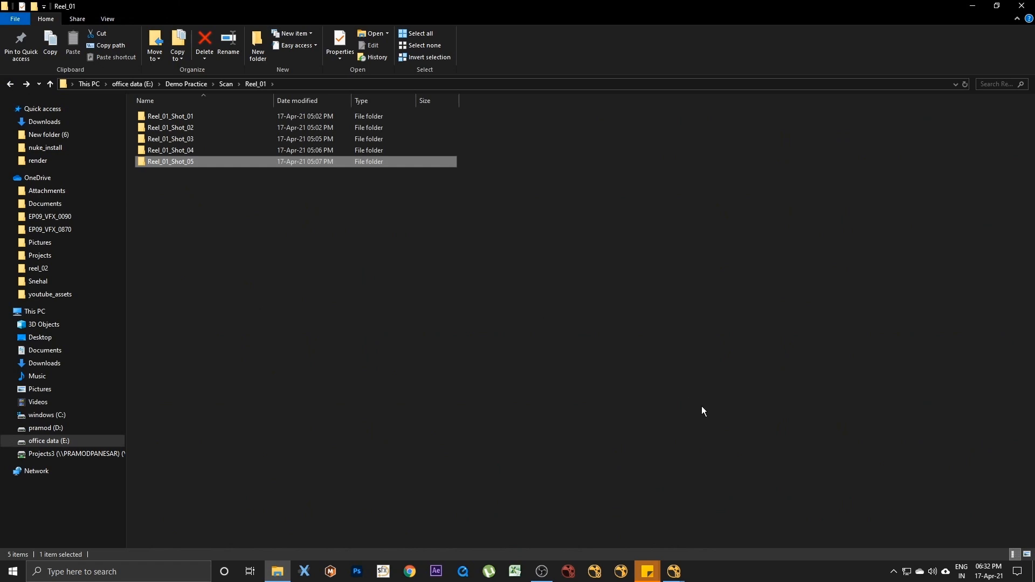
Start a new project in NukeStudio and import the five shot folders, Reel_01_Shot_01 to Reel_01_Shot_05, from the Scan Reel_01 folder.
click(674, 572)
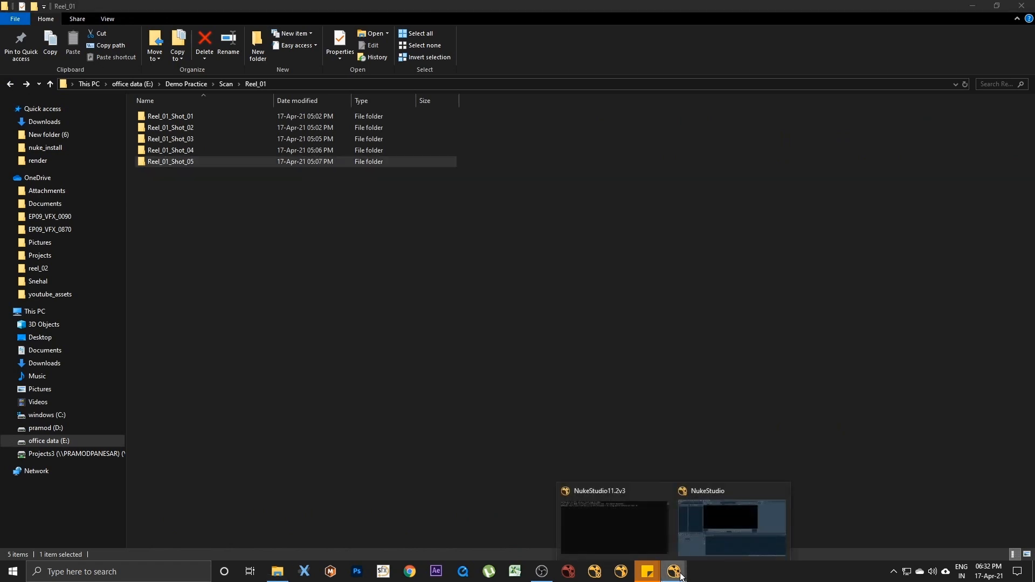
click(709, 546)
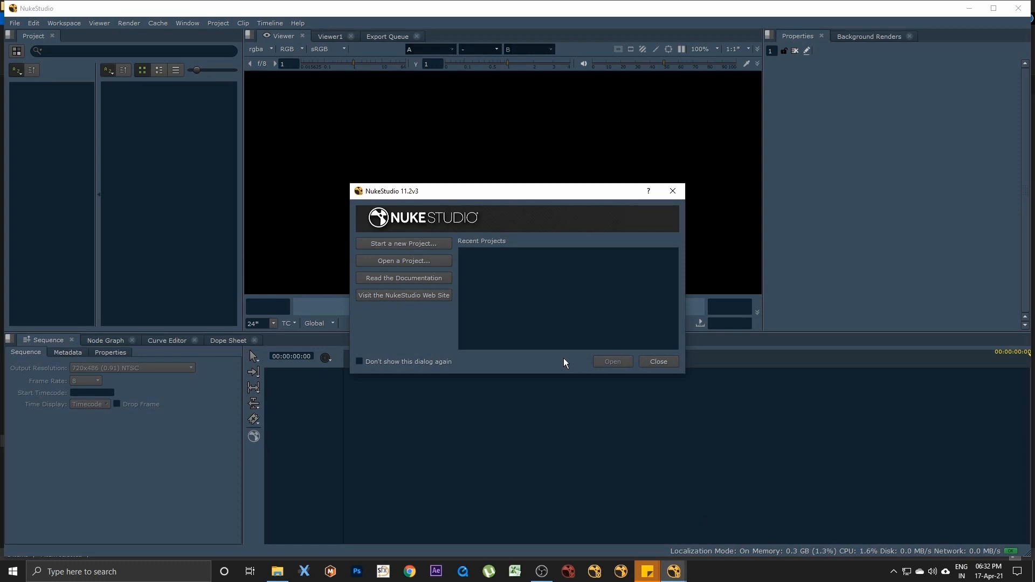
click(417, 244)
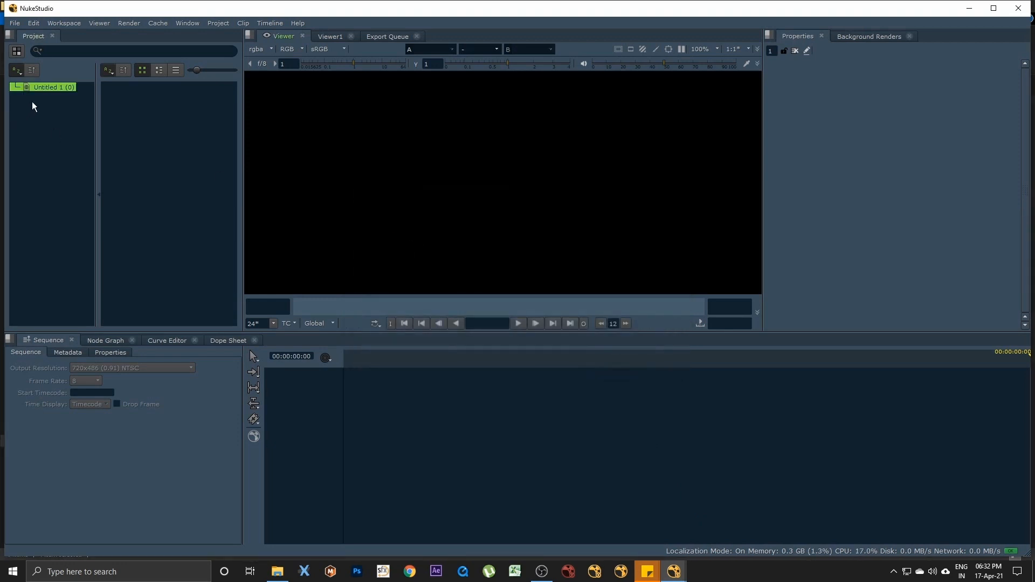
click(281, 576)
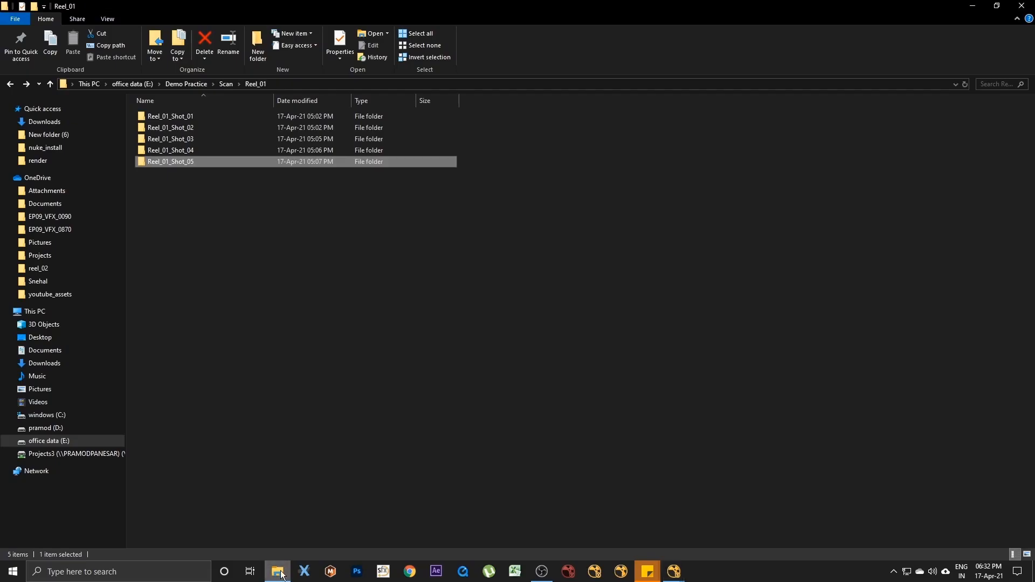
mouse_move(180, 196)
mouse_down()
mouse_move(173, 118)
mouse_move(690, 528)
mouse_move(675, 574)
mouse_move(710, 532)
mouse_move(183, 200)
mouse_up()
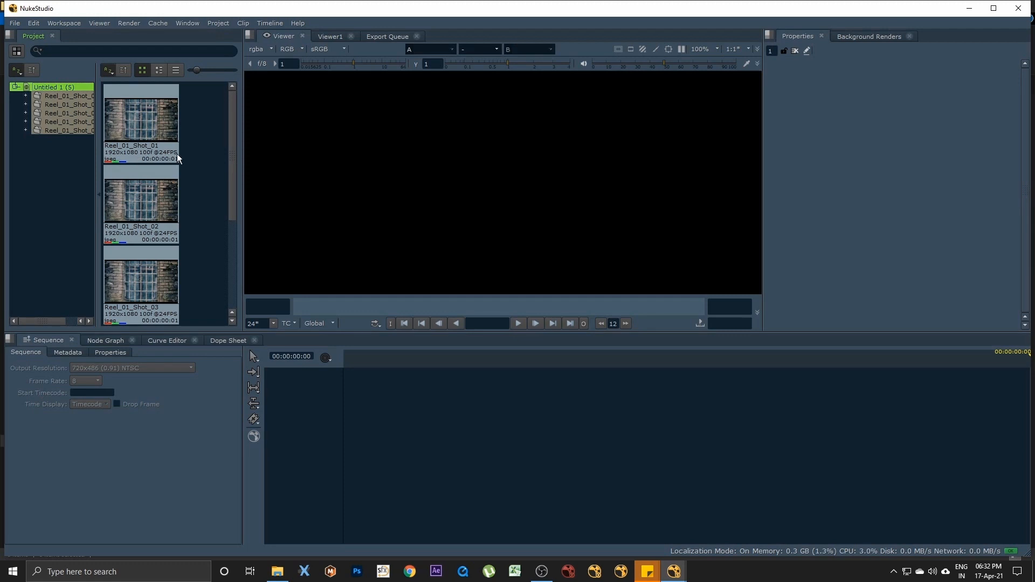
Set the project's sequence output resolution to 1920x1080 HD_1080 in the project settings.
click(219, 23)
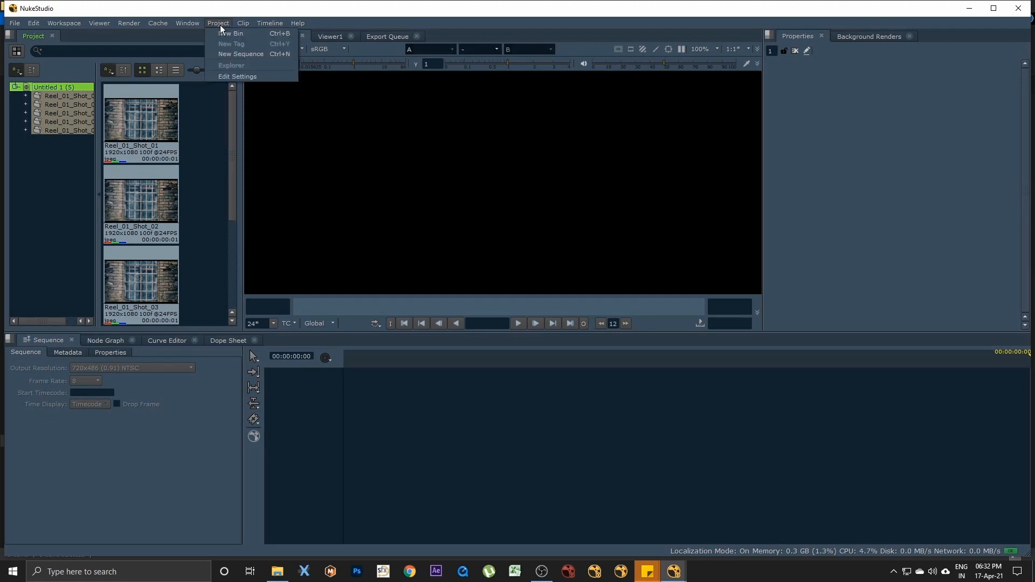
click(229, 76)
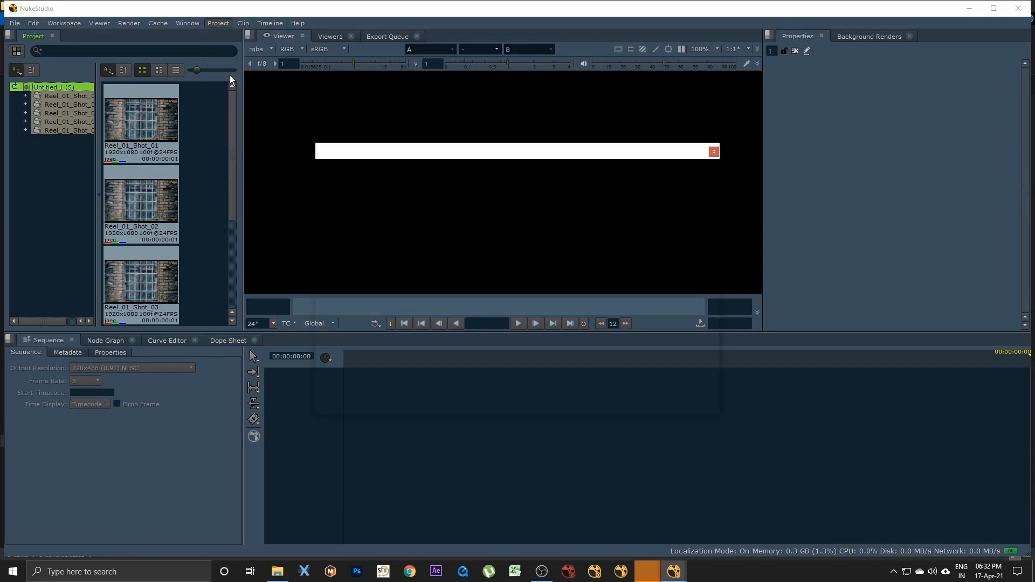
click(351, 206)
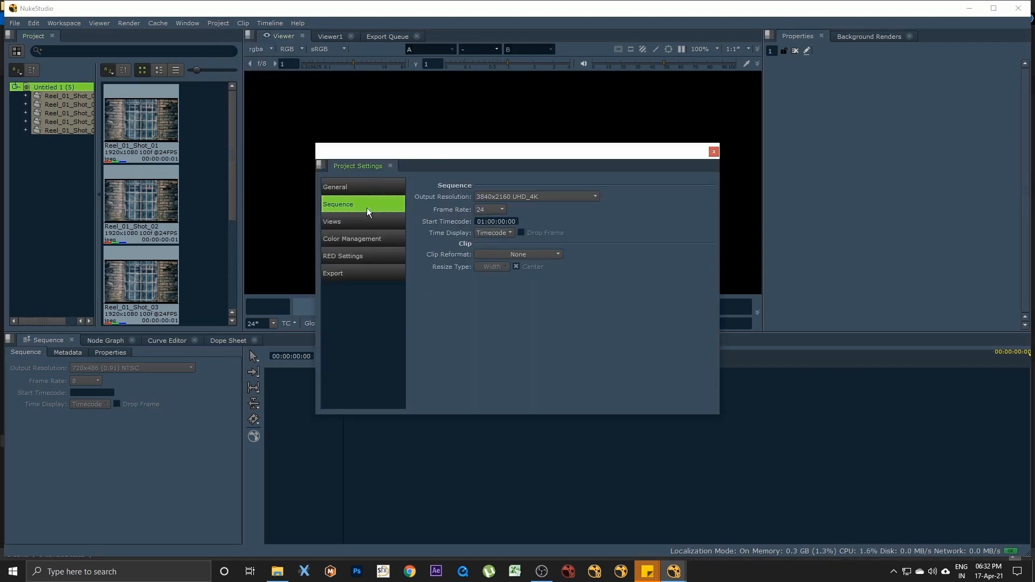
click(534, 198)
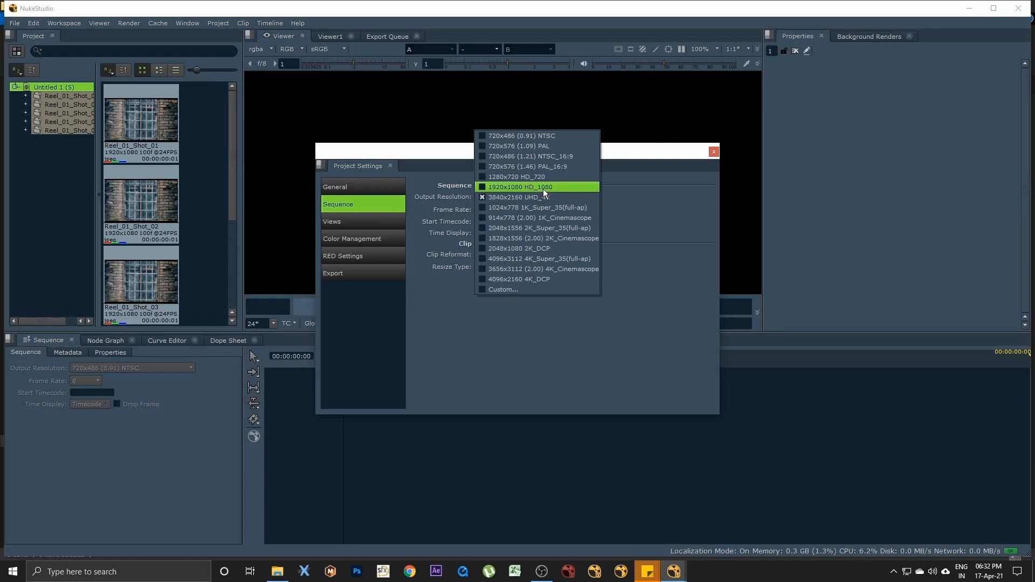
click(542, 188)
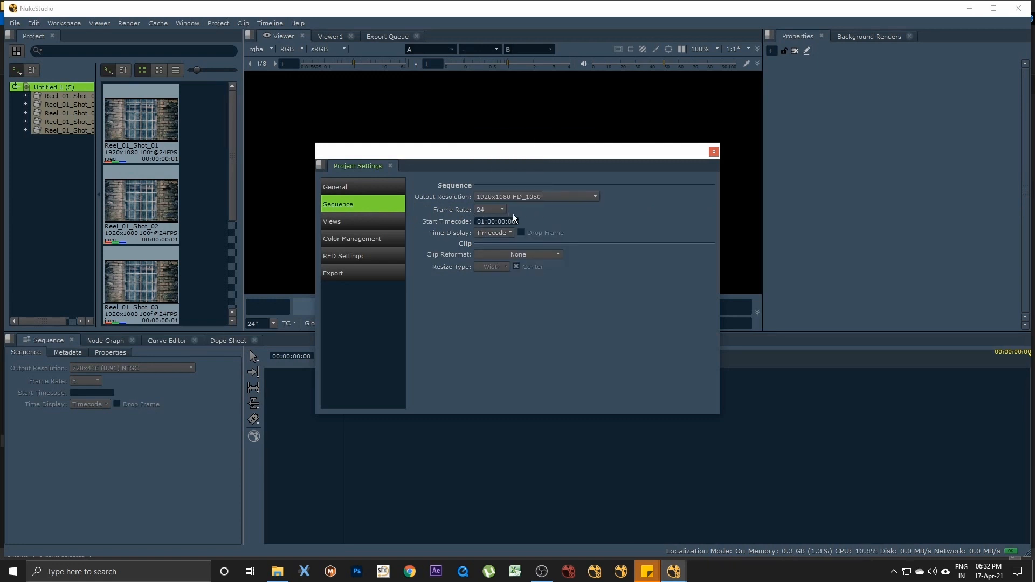
click(714, 152)
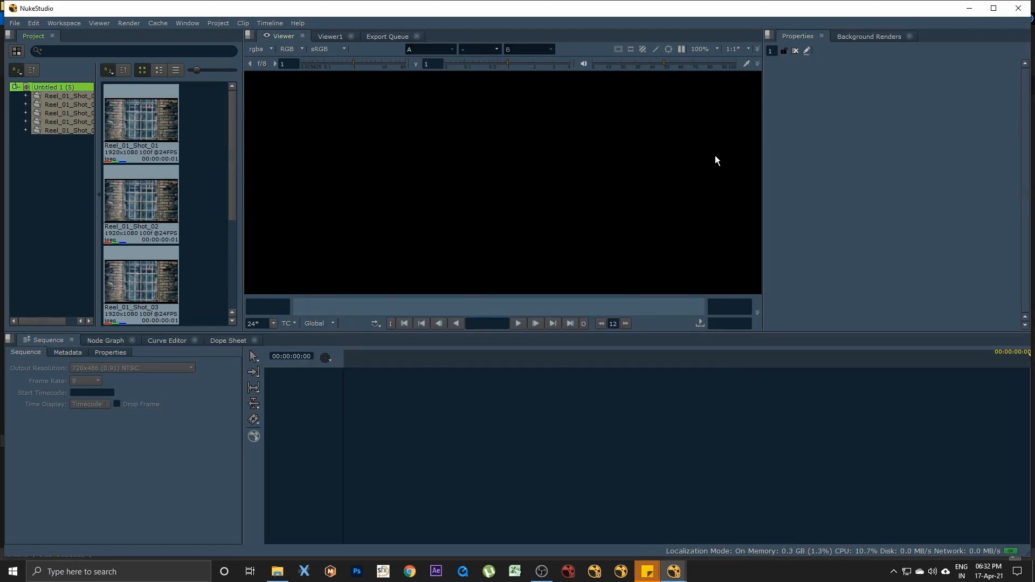
Place all five clips, Reel_01_Shot_01 to Reel_01_Shot_05, on the empty timeline as a new sequence.
click(141, 121)
scroll(153, 197, down, 2)
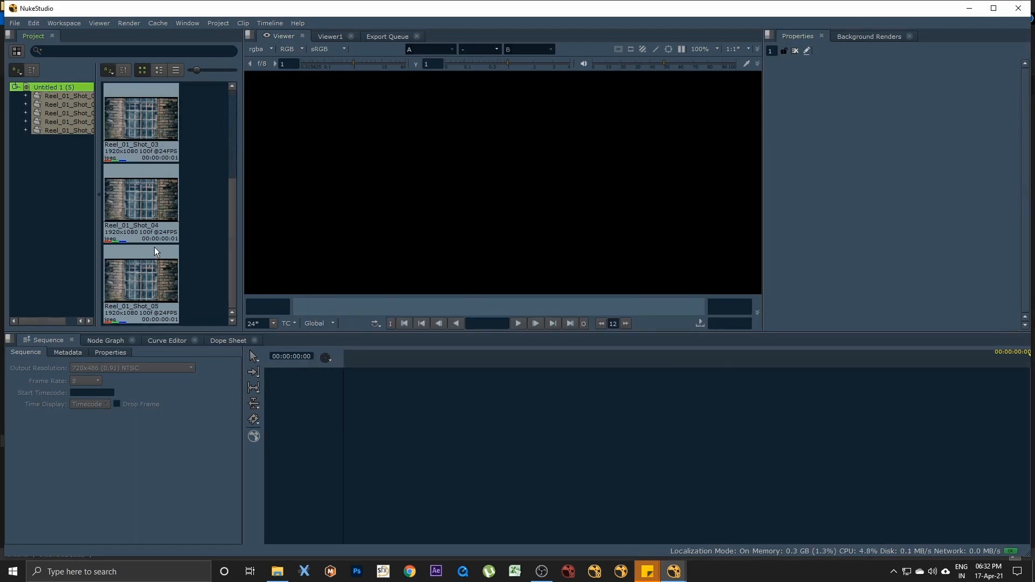
shift+click(149, 295)
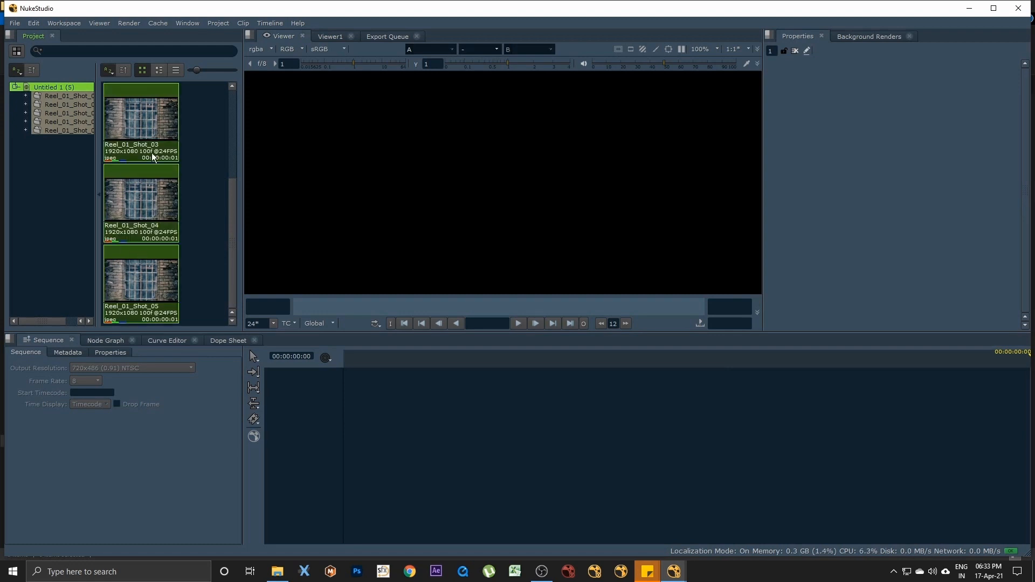
drag(142, 113, 369, 406)
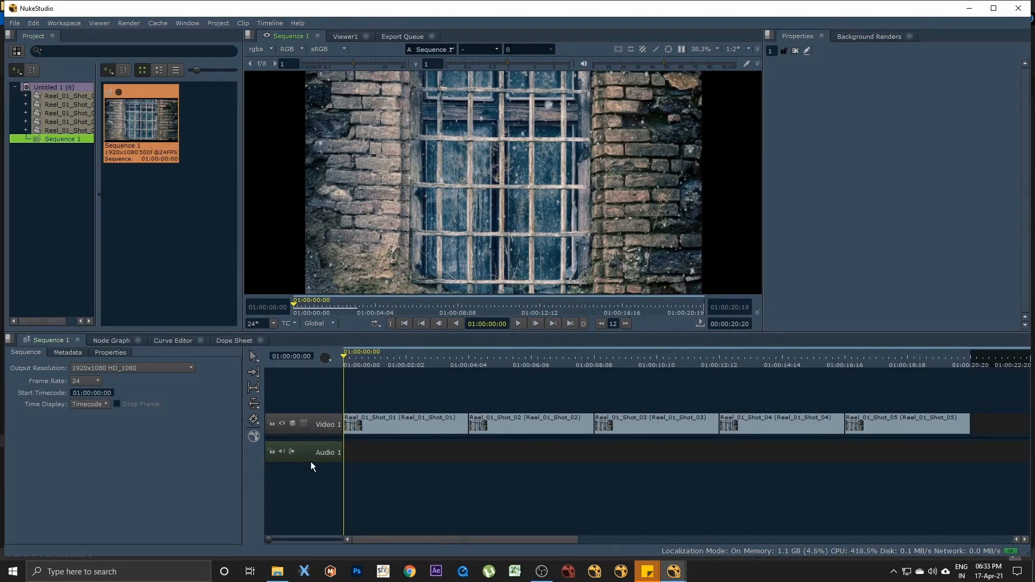
Delete the Audio 1 track from the sequence and widen the project tree so the shot names are readable.
click(312, 458)
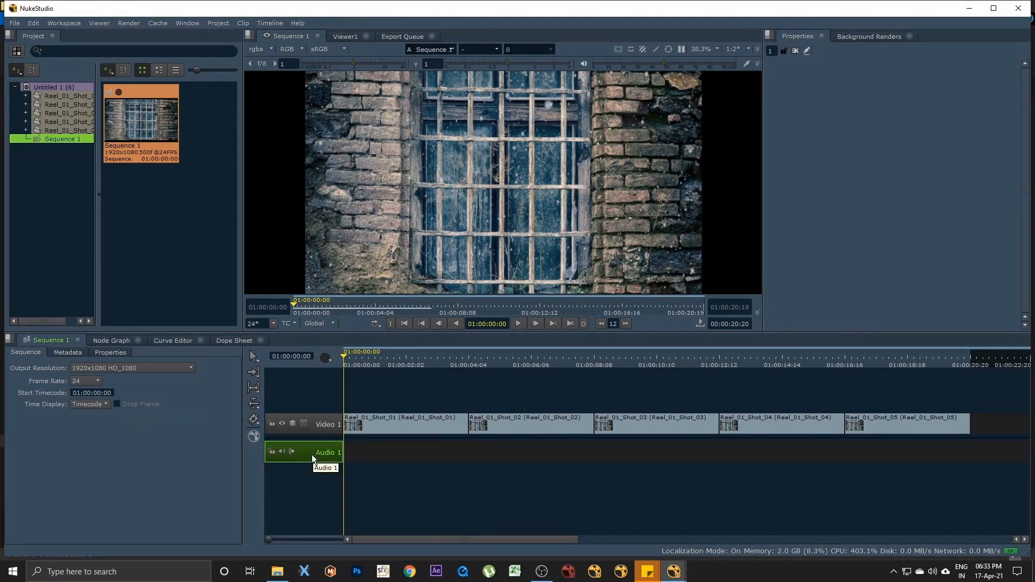
key(Delete)
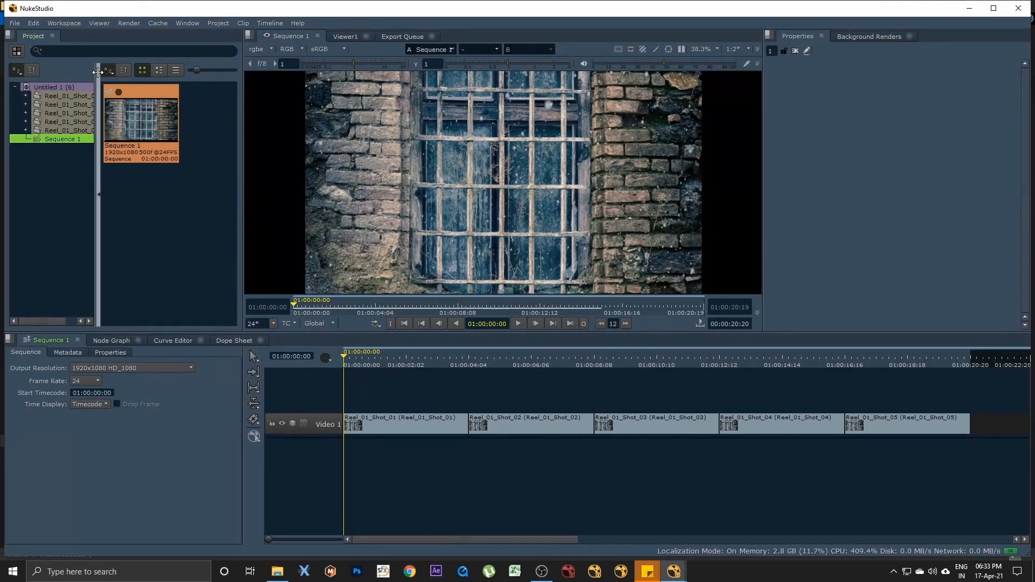
drag(95, 70, 120, 70)
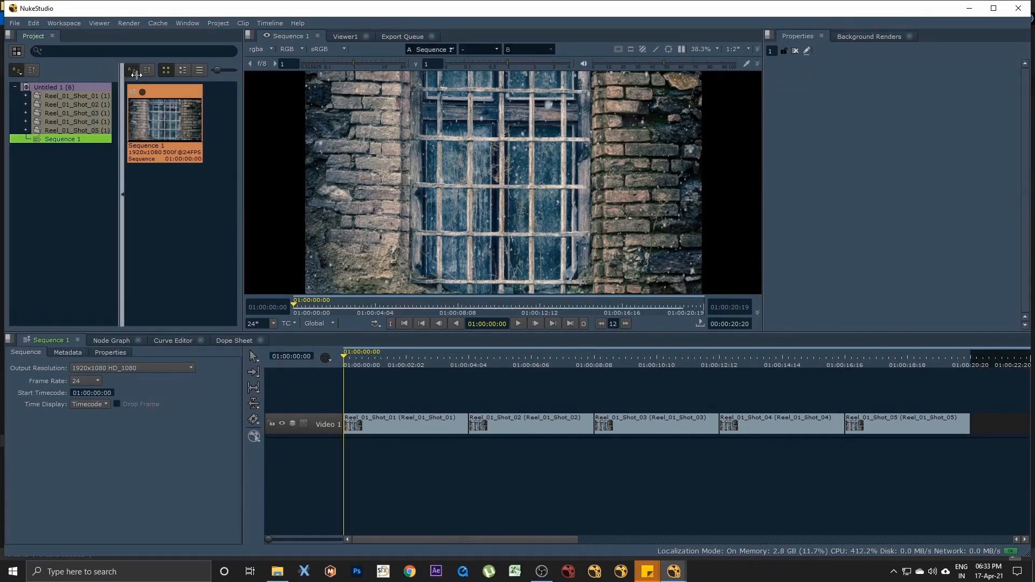
Select all five clips on the Video 1 track and open the Export dialog for them.
click(407, 421)
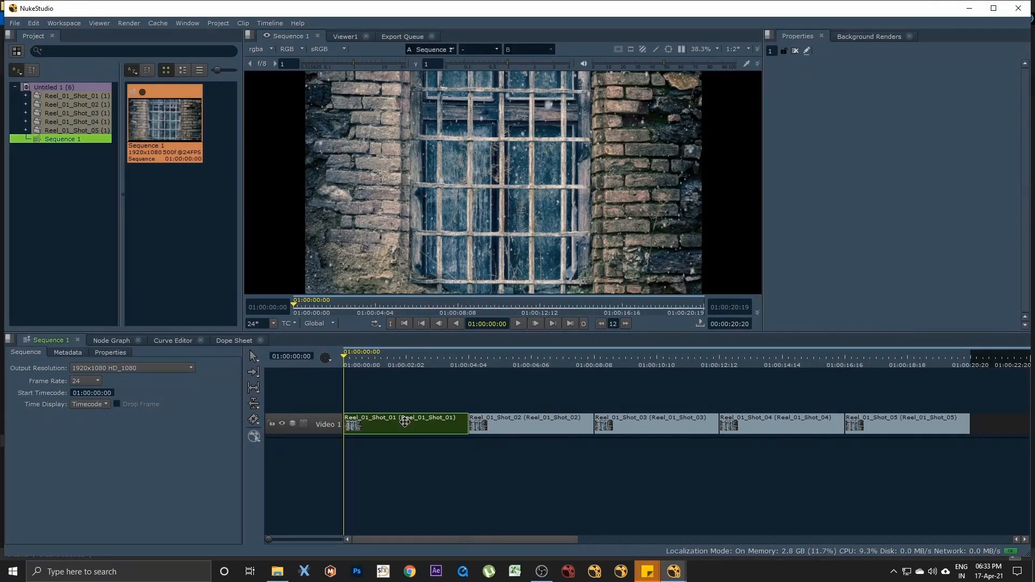
click(631, 425)
click(775, 425)
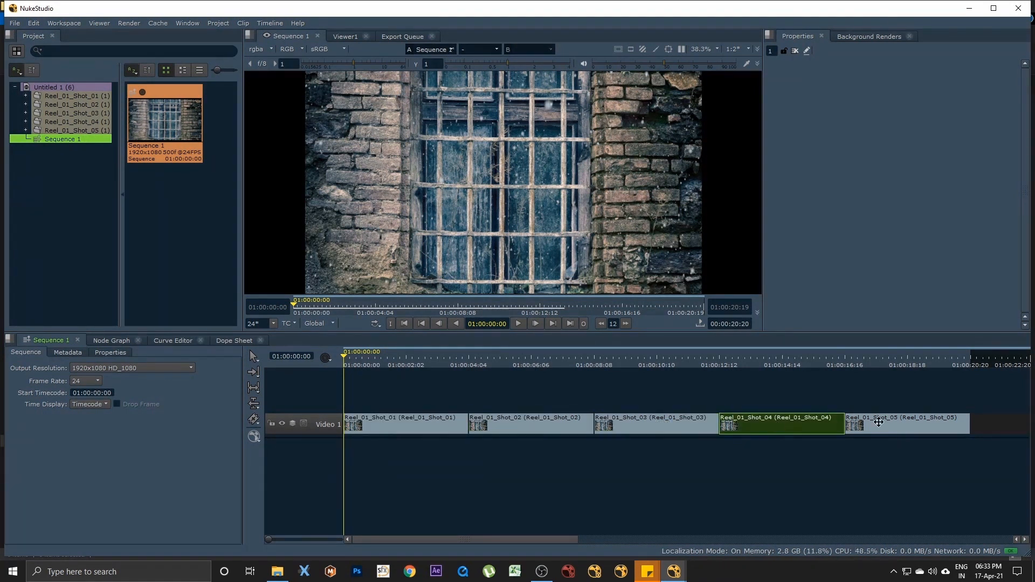
click(895, 422)
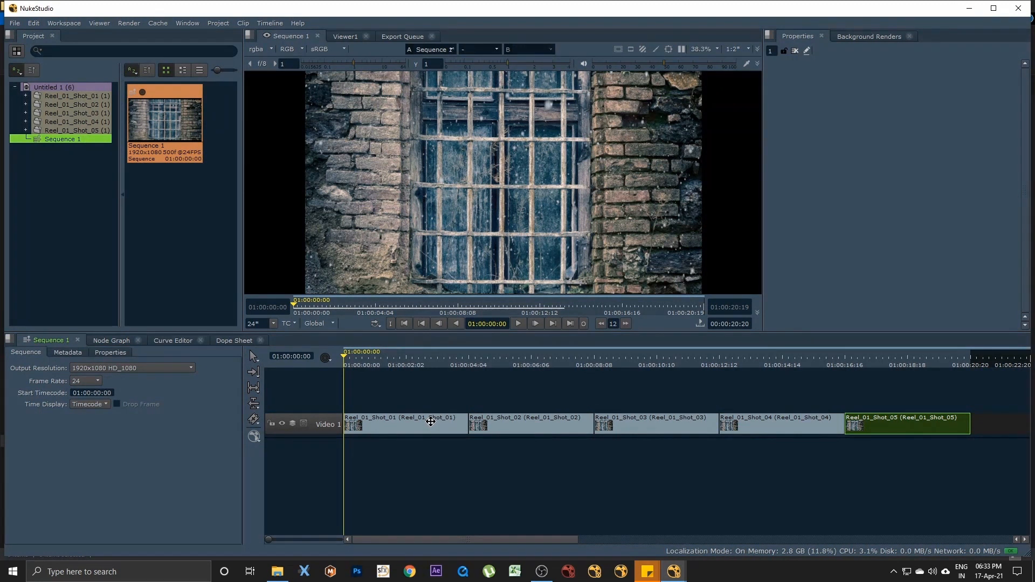
click(430, 422)
shift+click(931, 423)
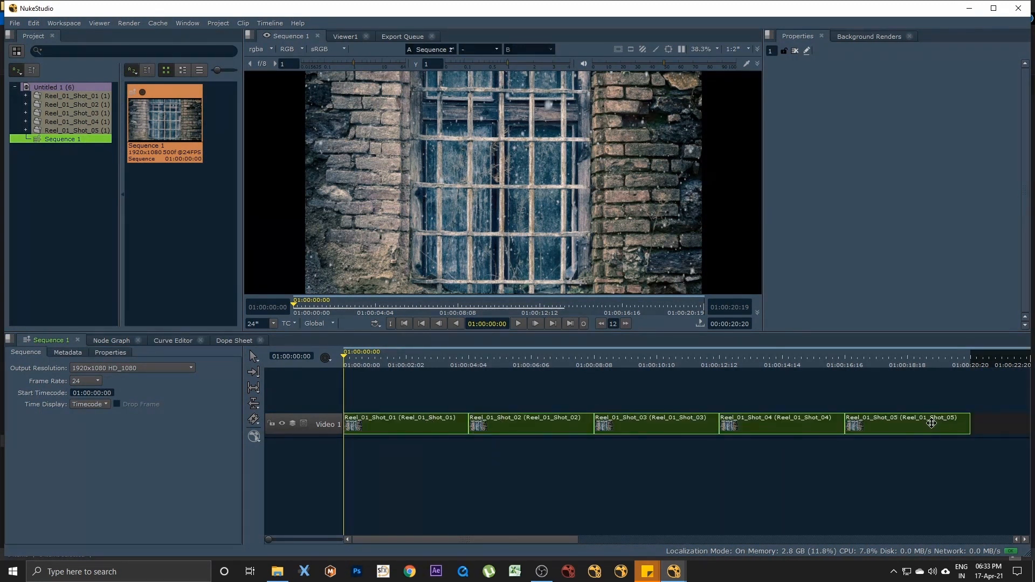
right_click(921, 426)
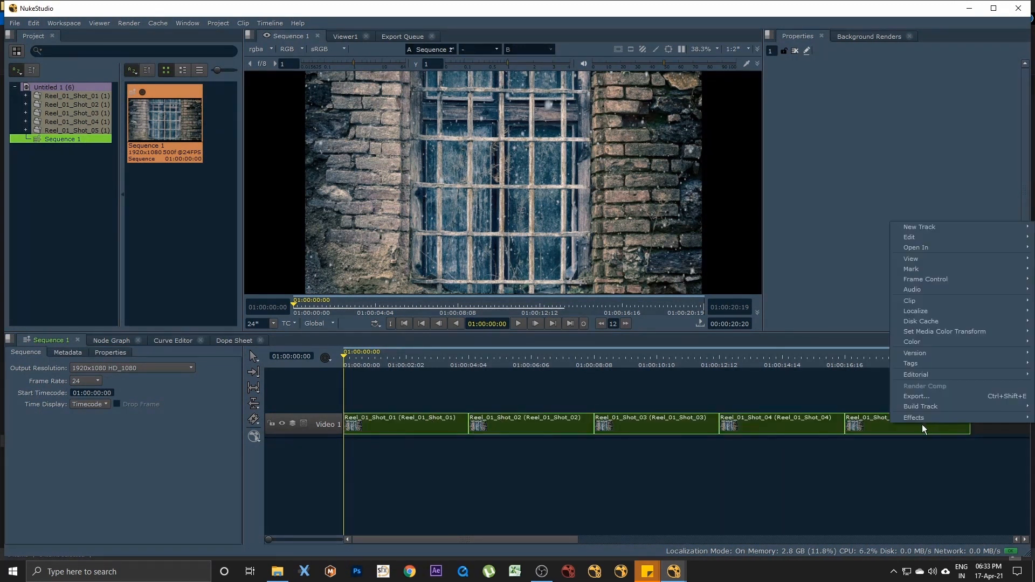
click(940, 395)
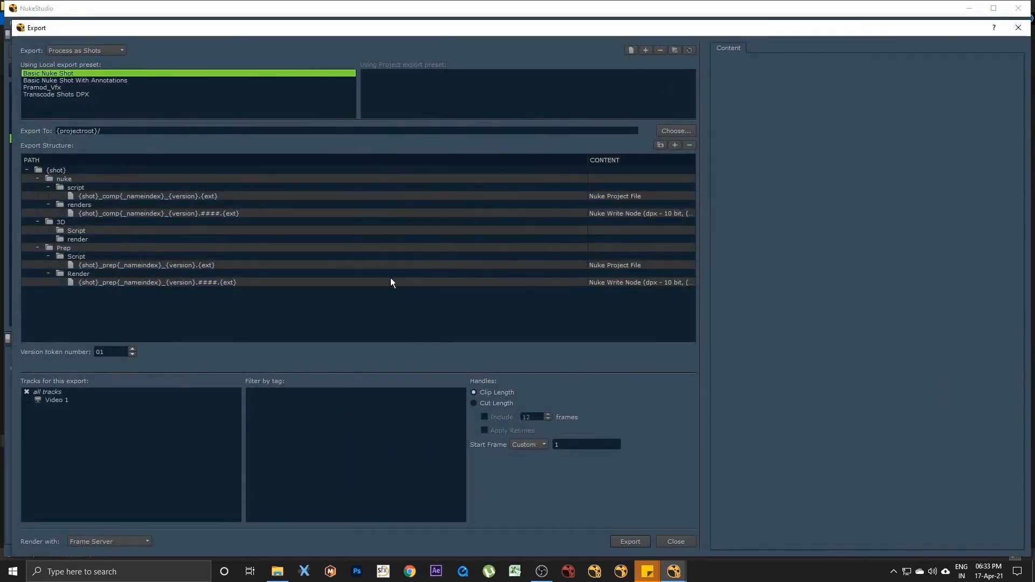
Delete the existing custom VFX export preset and create an empty local one named with the artist's first name followed by _vfx.
mouse_move(391, 278)
click(39, 87)
click(660, 51)
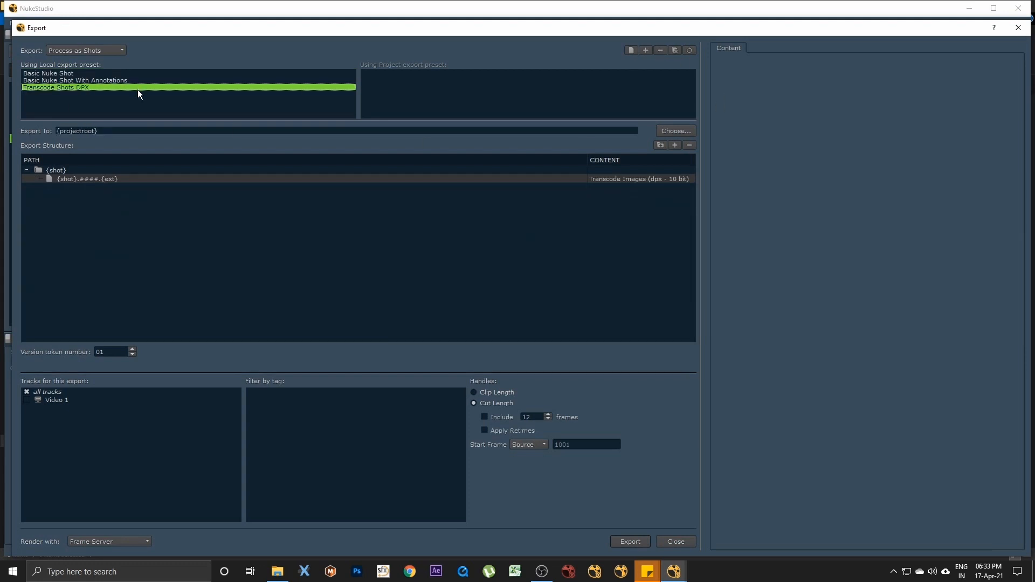
click(646, 50)
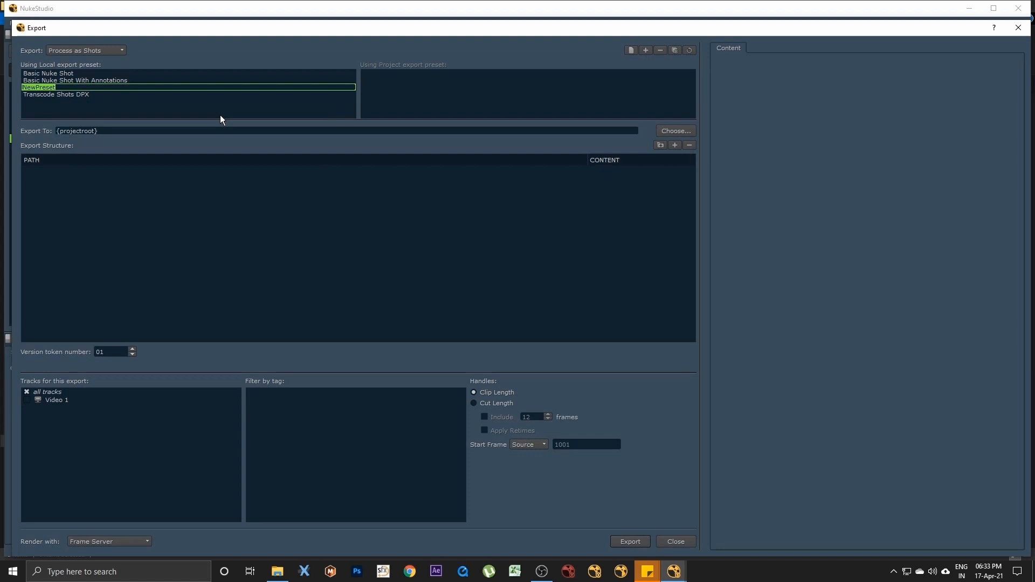
text(Pramod_vfx)
key(Return)
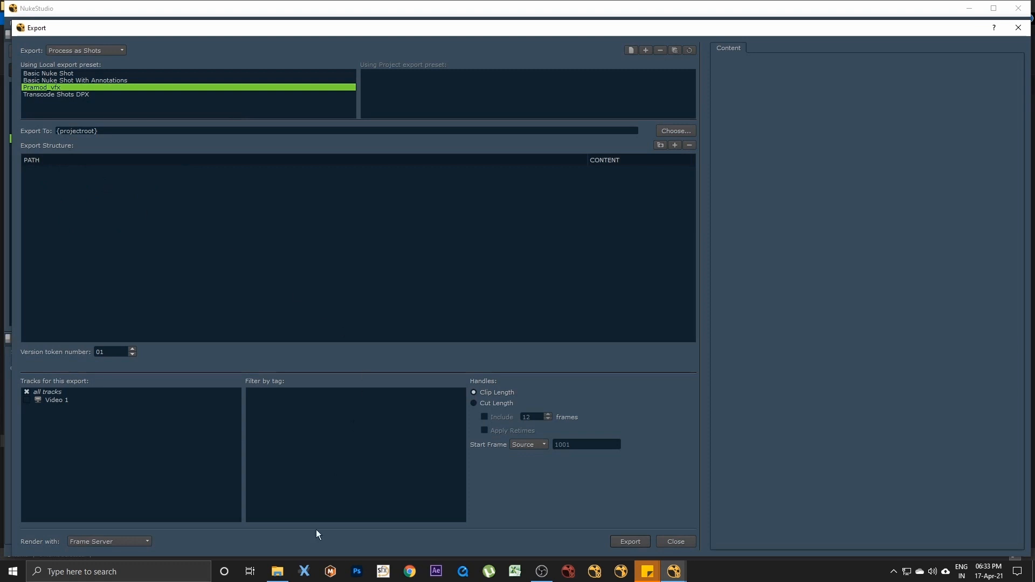
Show the REEL_01_SH_01 folder from Demo Practice's Example folder in File Explorer, placed beside the Export dialog.
click(277, 571)
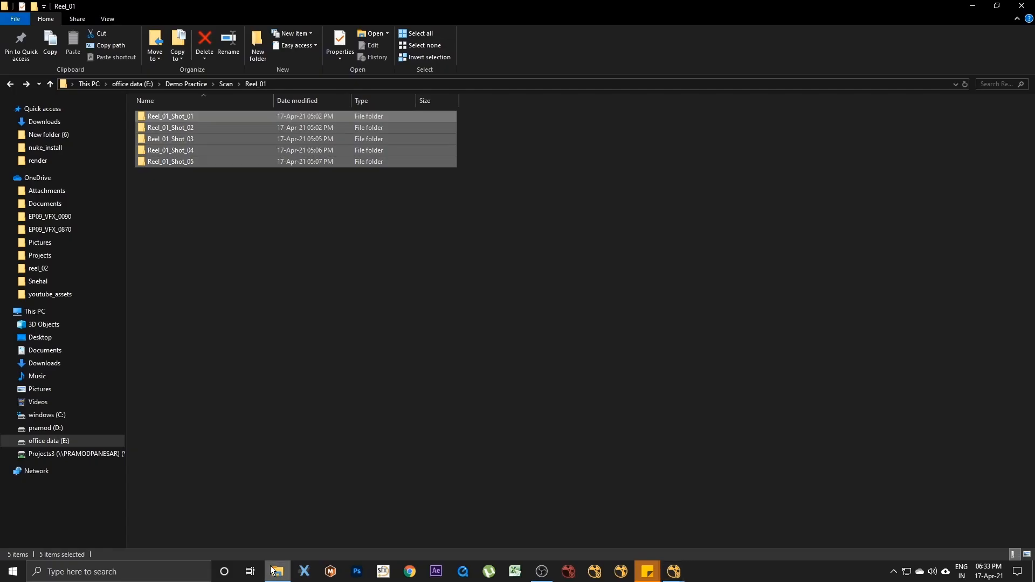
click(11, 86)
click(11, 85)
click(395, 196)
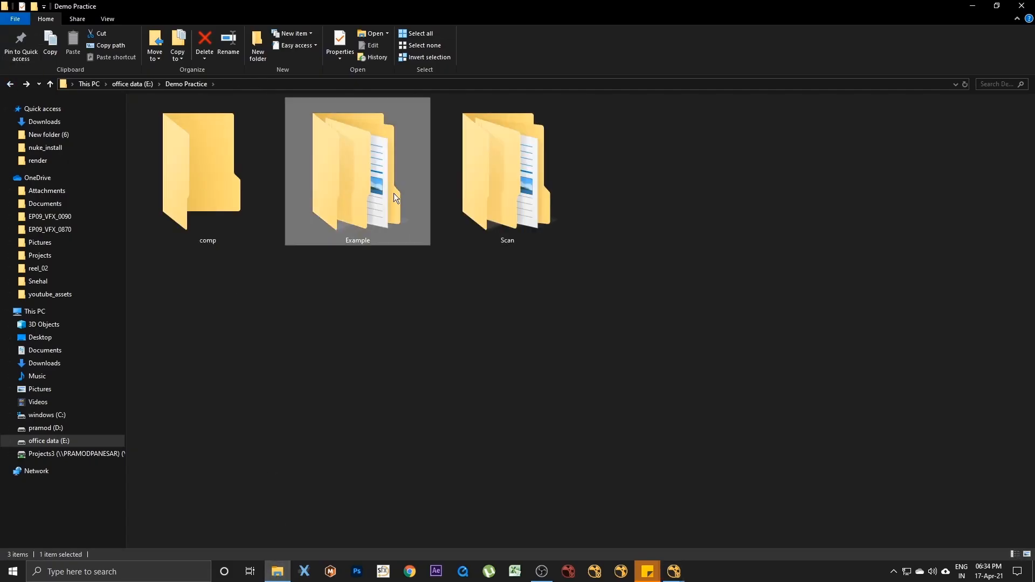
double_click(394, 193)
double_click(206, 116)
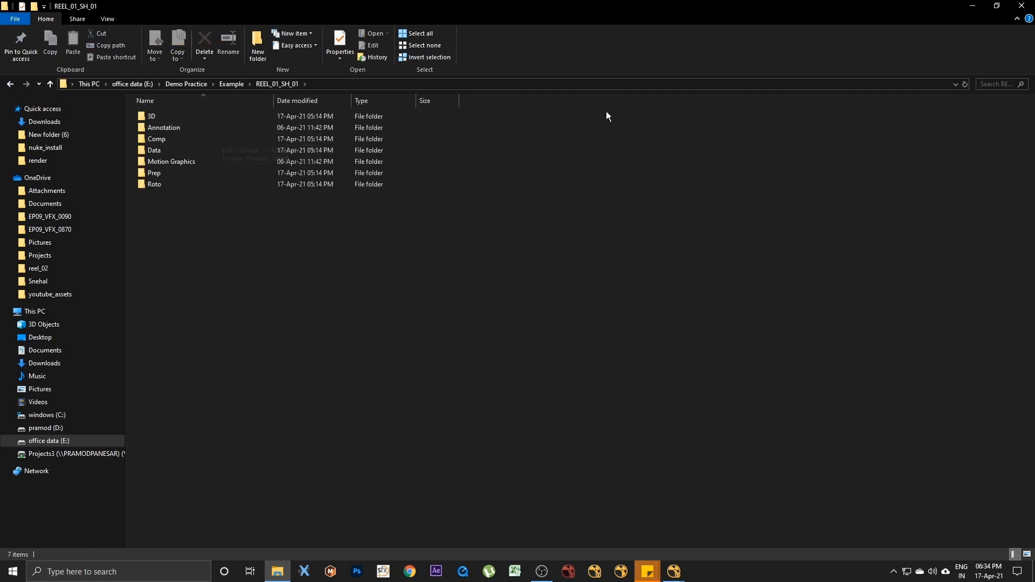
click(996, 5)
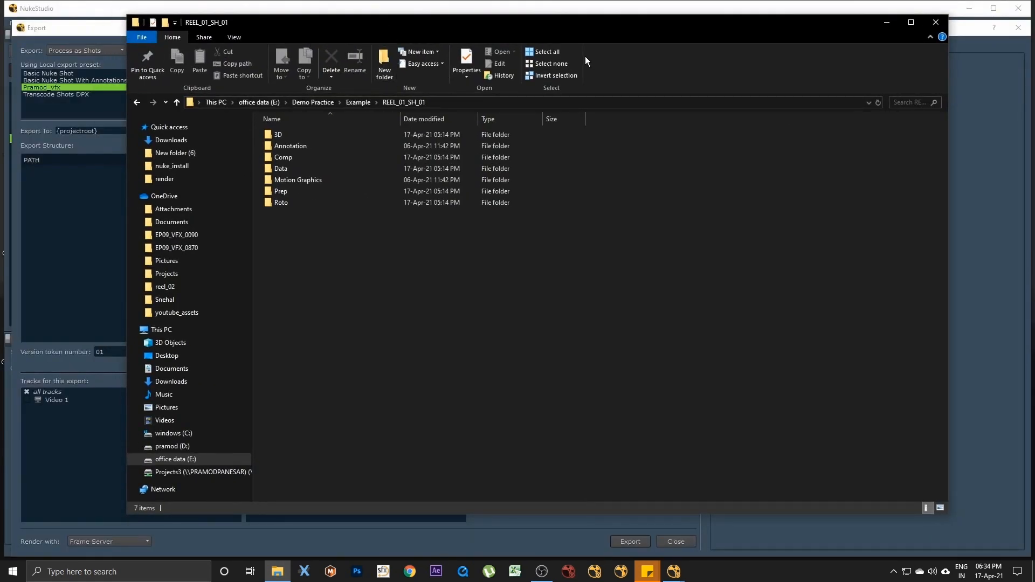
drag(465, 22, 752, 22)
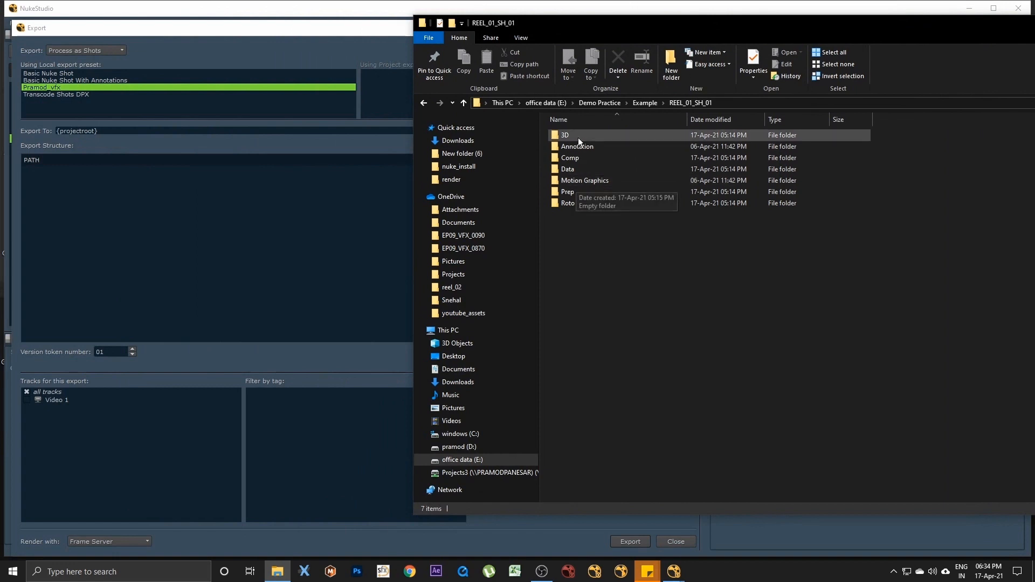
Add a {shot} root folder to the new preset's export structure, comparing it with the Basic Nuke Shot With Annotations preset.
click(98, 224)
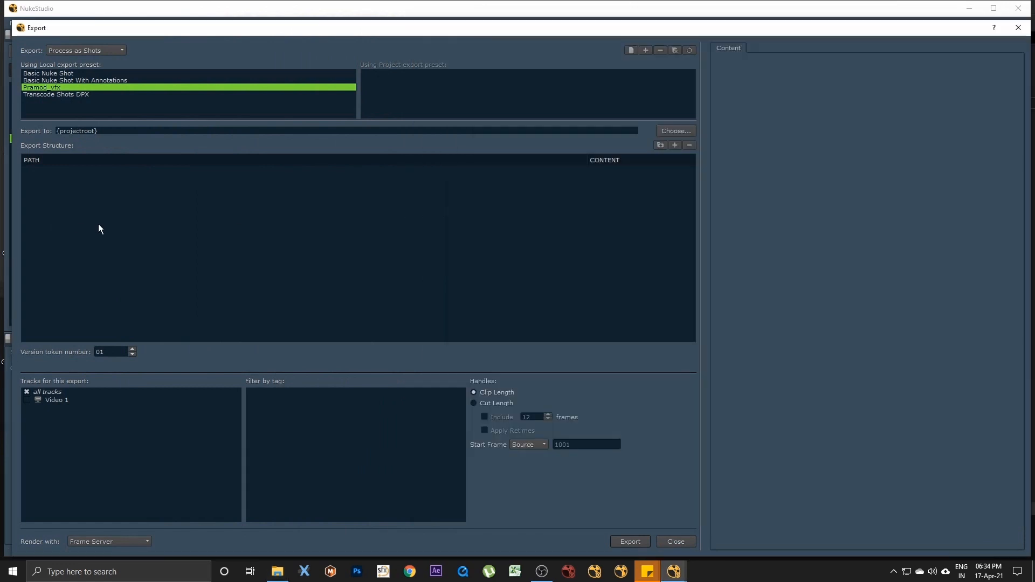
click(662, 145)
text({shot)
click(90, 81)
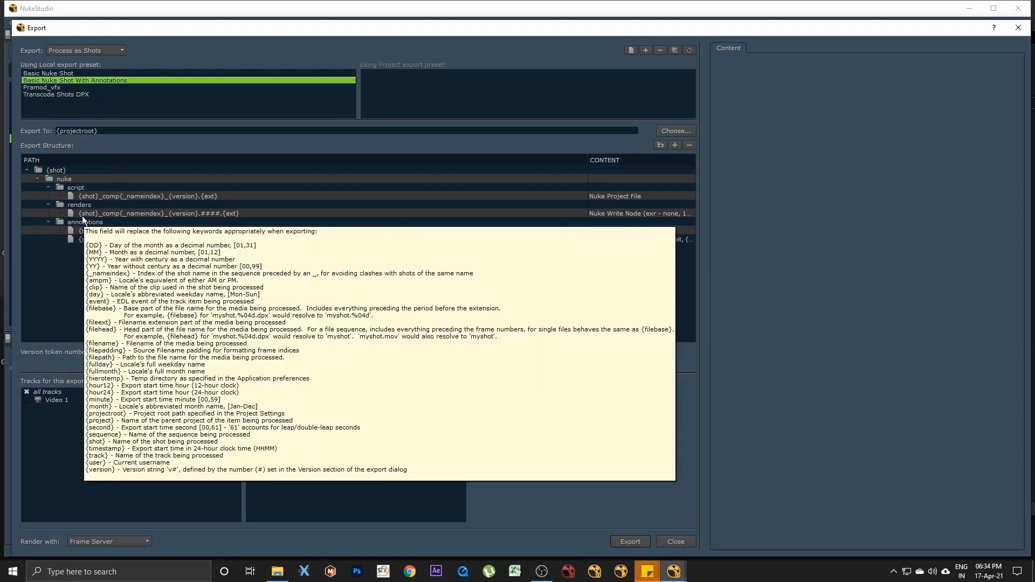
click(49, 88)
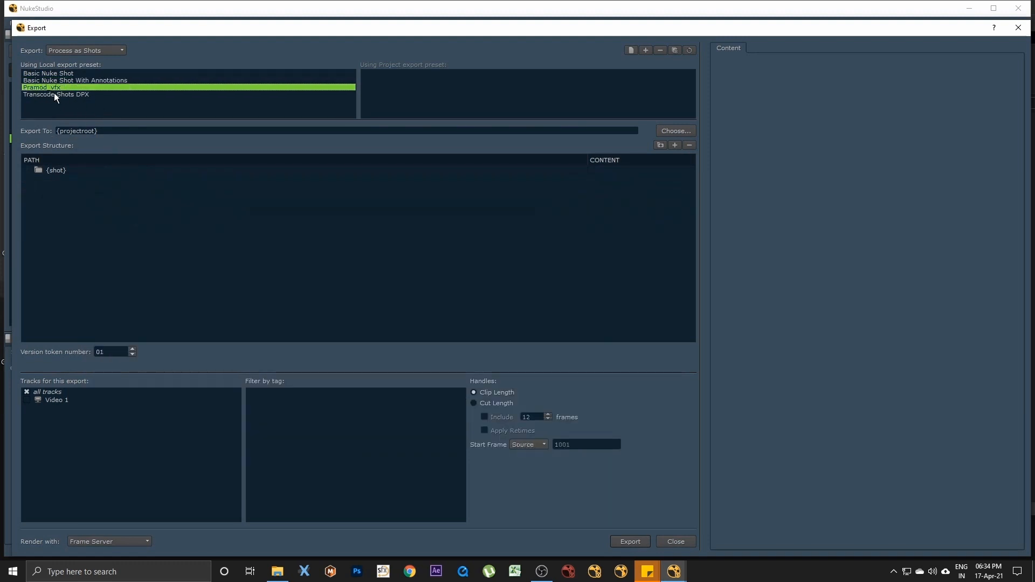
click(58, 172)
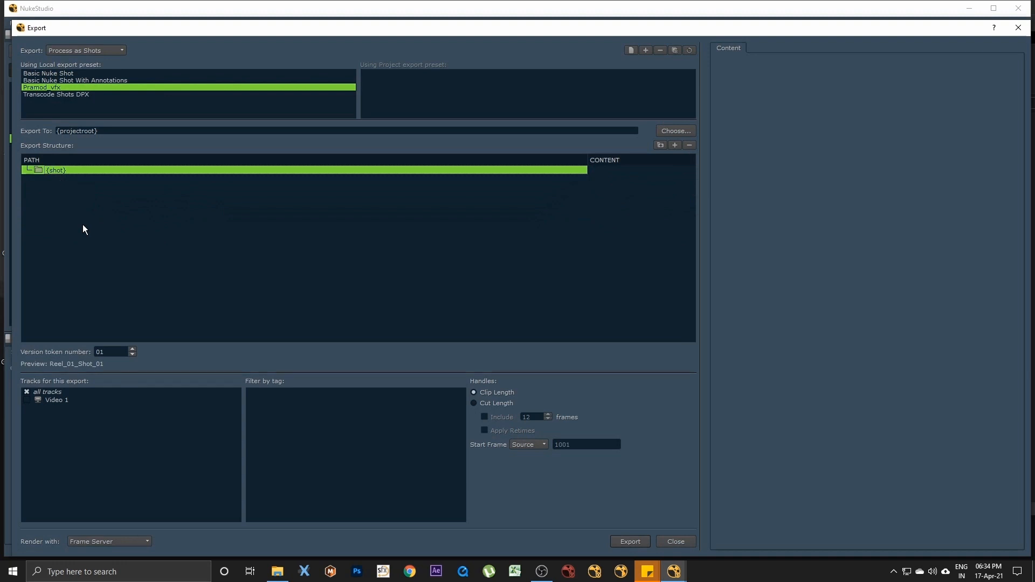
Compare the {shot} level with the Example folder and examine the subfolders of REEL_01_SH_01.
click(277, 571)
click(423, 104)
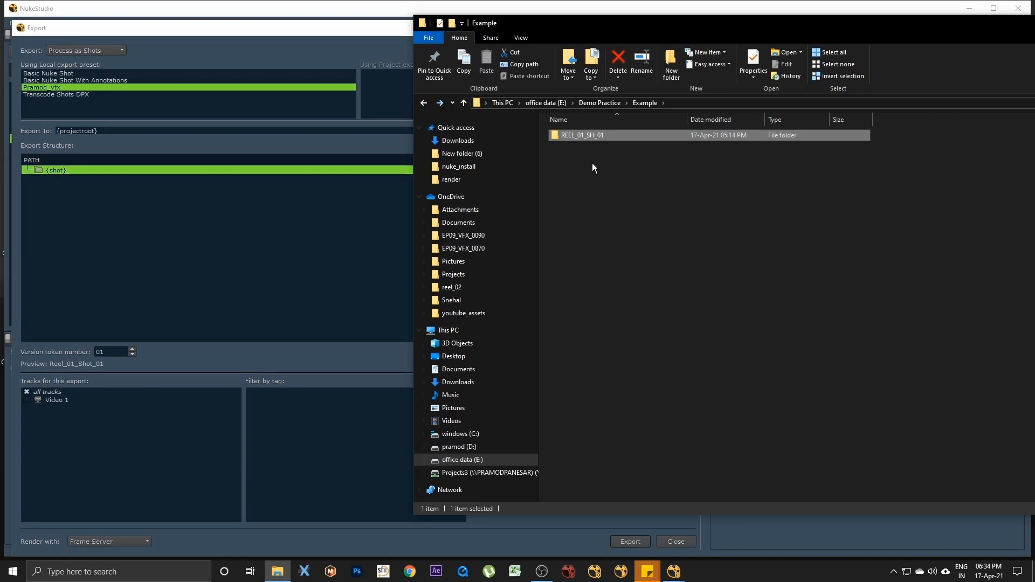
click(102, 207)
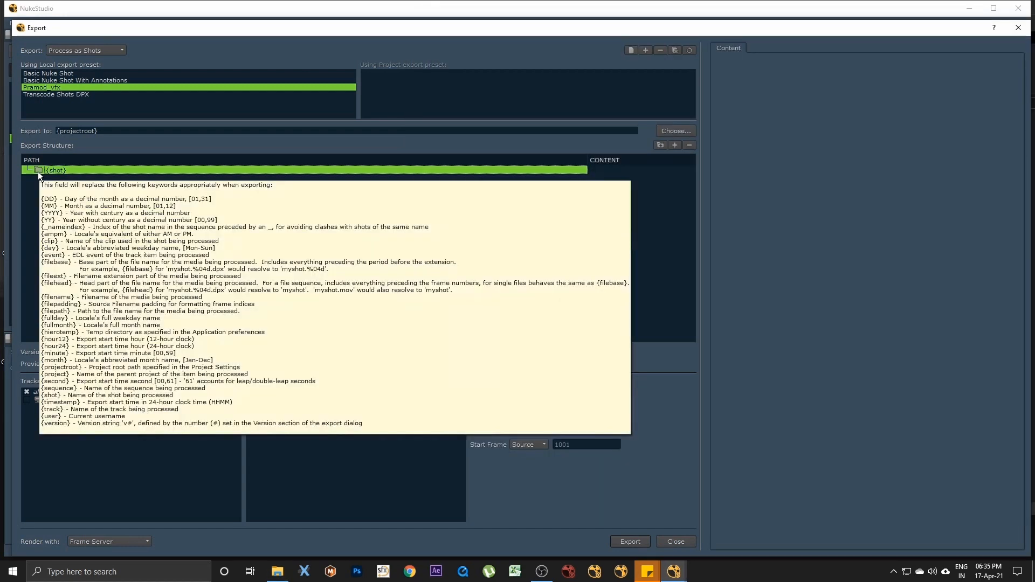
click(277, 571)
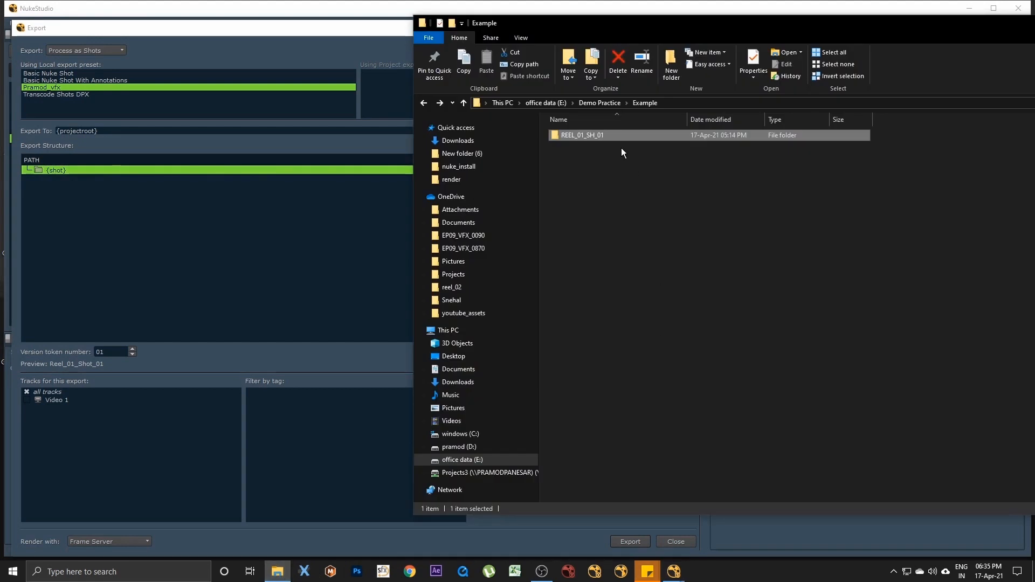
double_click(593, 135)
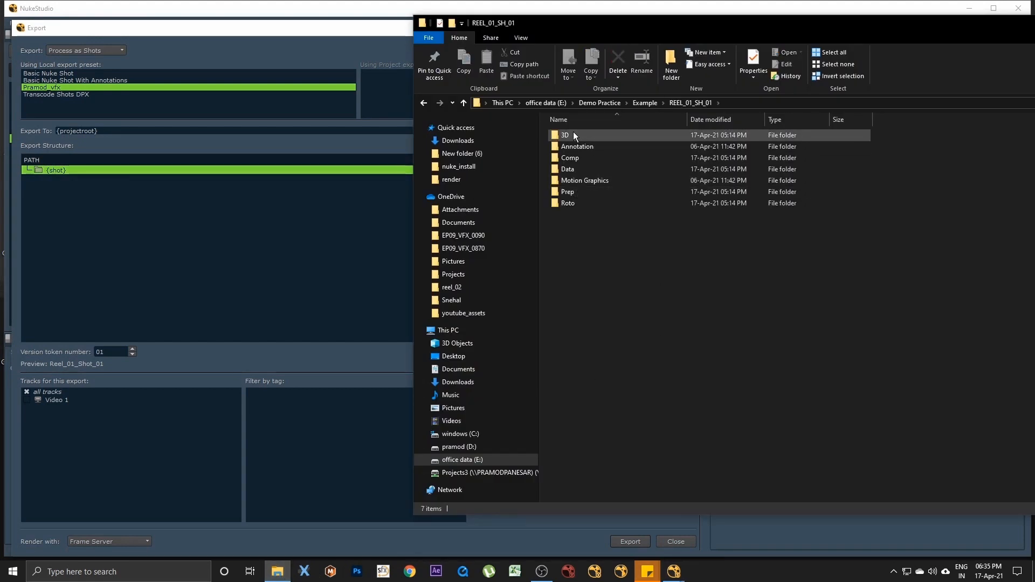
Add a subfolder named 3D inside the {shot} folder of the export structure.
click(37, 170)
double_click(37, 170)
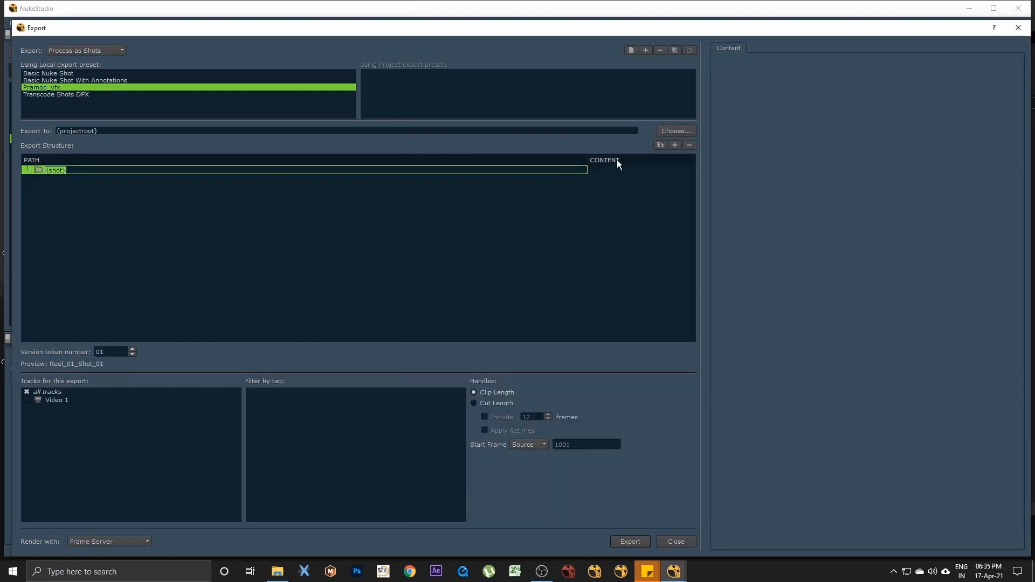
click(660, 145)
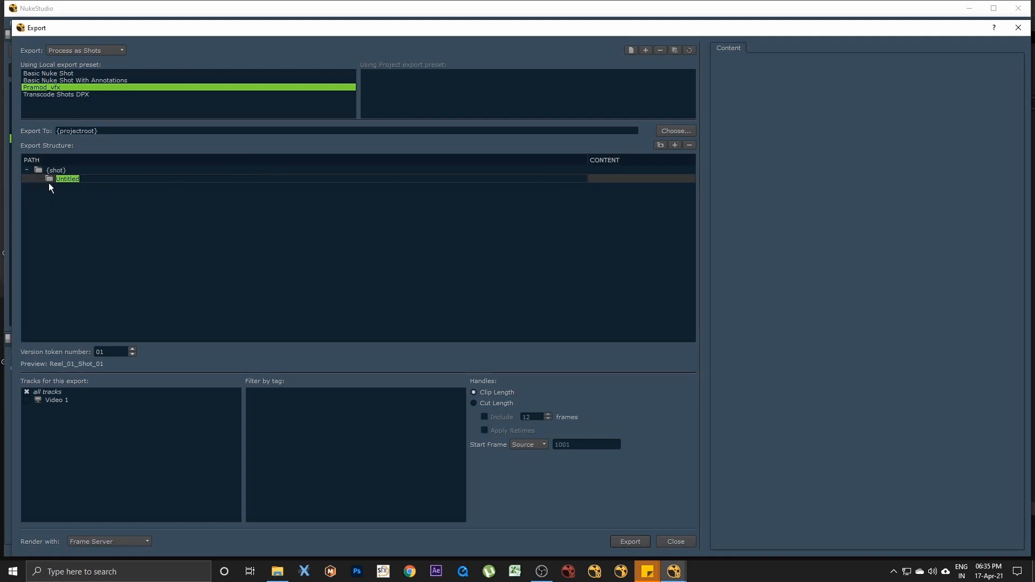
mouse_move(50, 180)
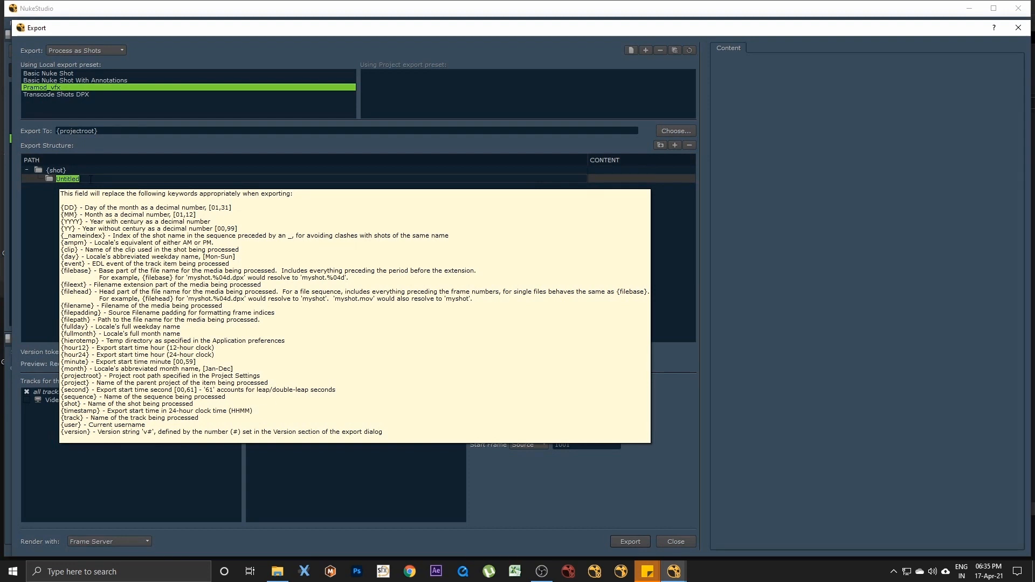
text(3D)
key(Return)
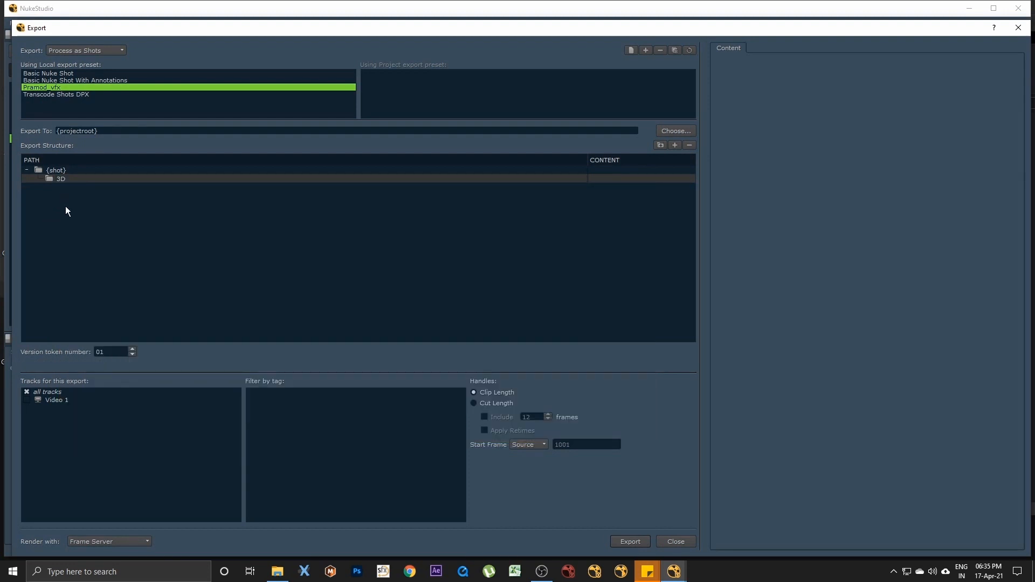
Check the example 3D folder in File Explorer and add a subfolder named Render inside the export structure's 3D folder.
click(277, 571)
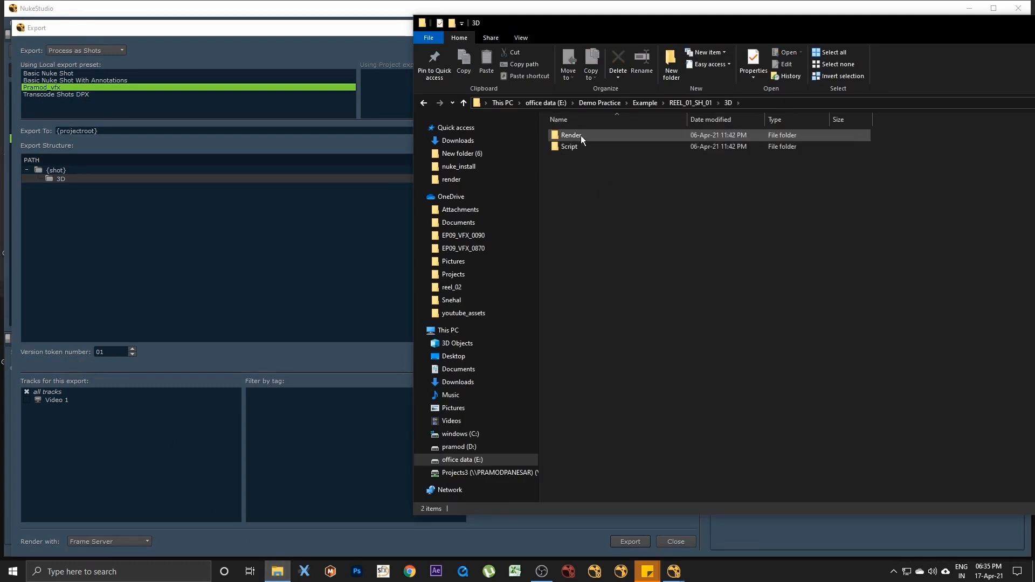
click(47, 178)
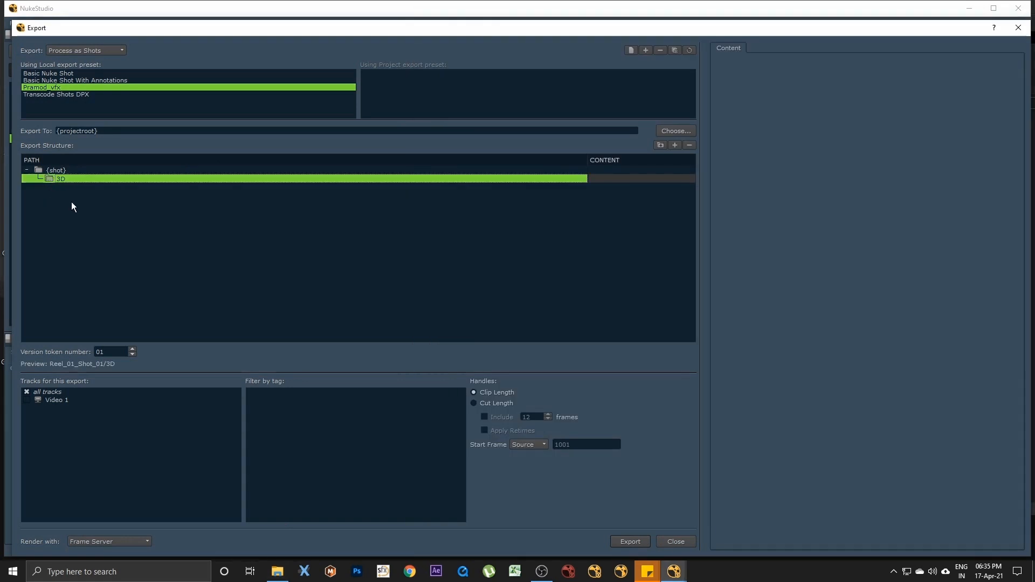
click(39, 170)
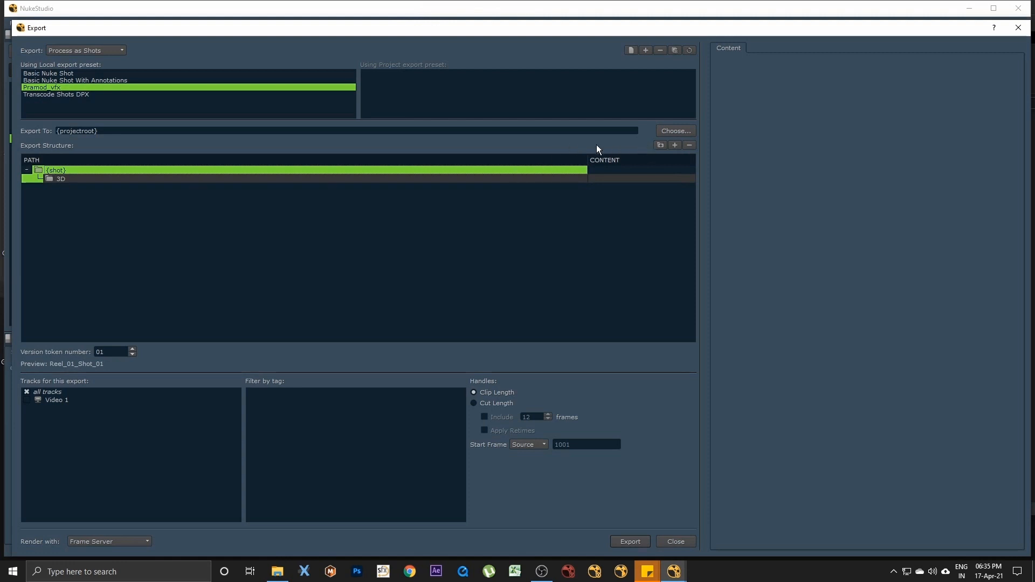
click(54, 178)
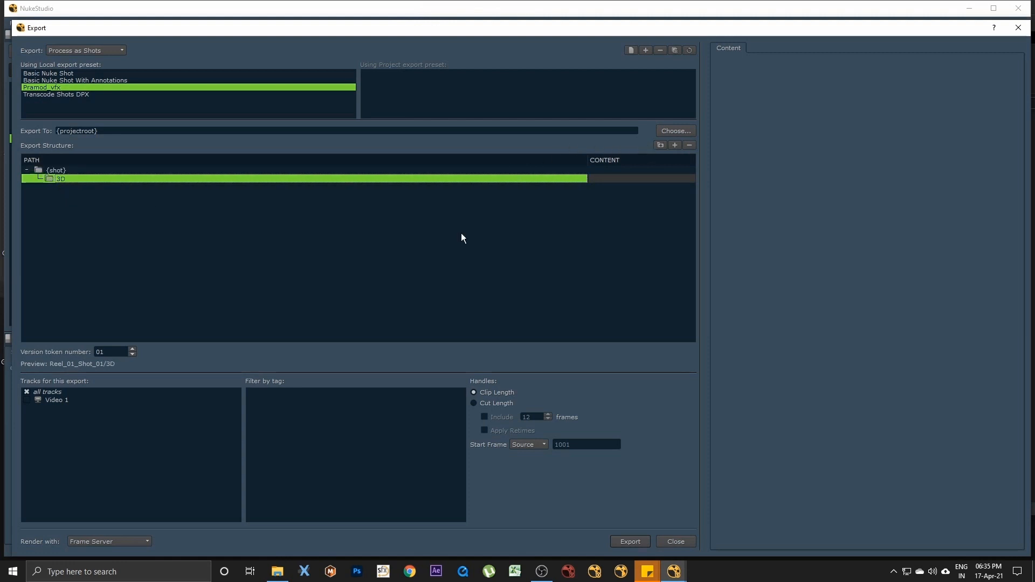
click(661, 146)
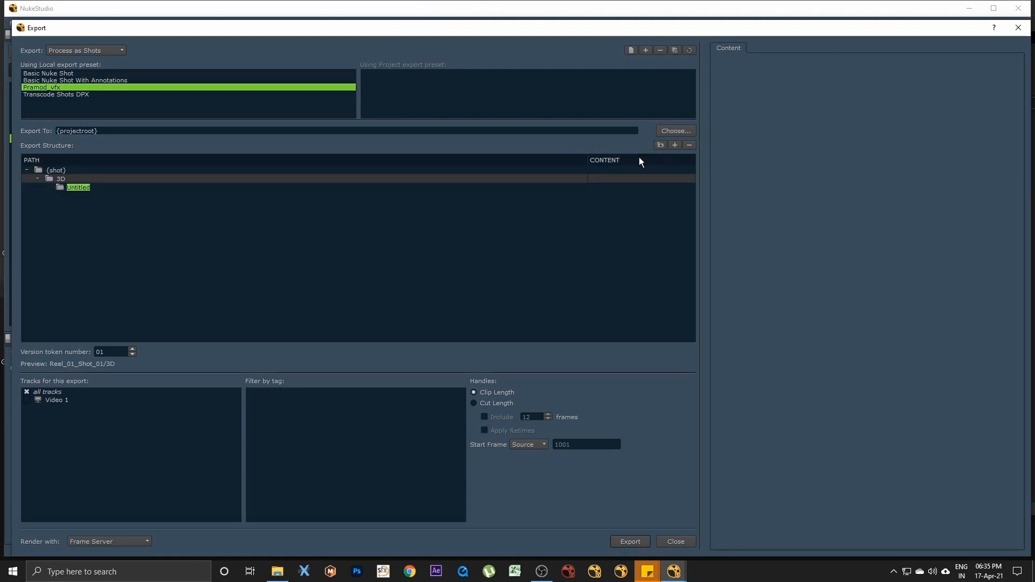
text(Render)
Add a second subfolder named Script inside the 3D folder of the export structure.
click(52, 178)
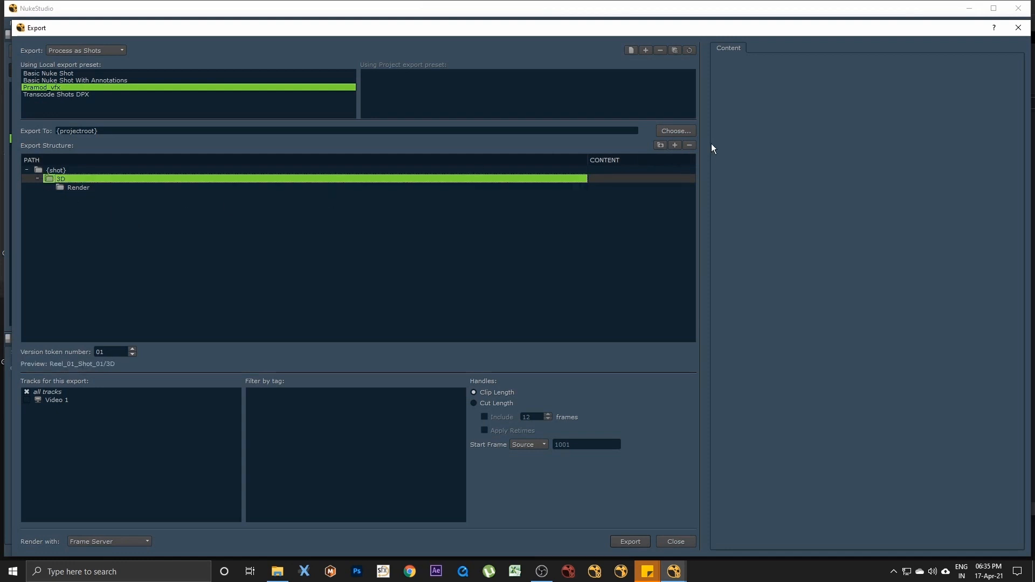
click(660, 146)
text(Sc)
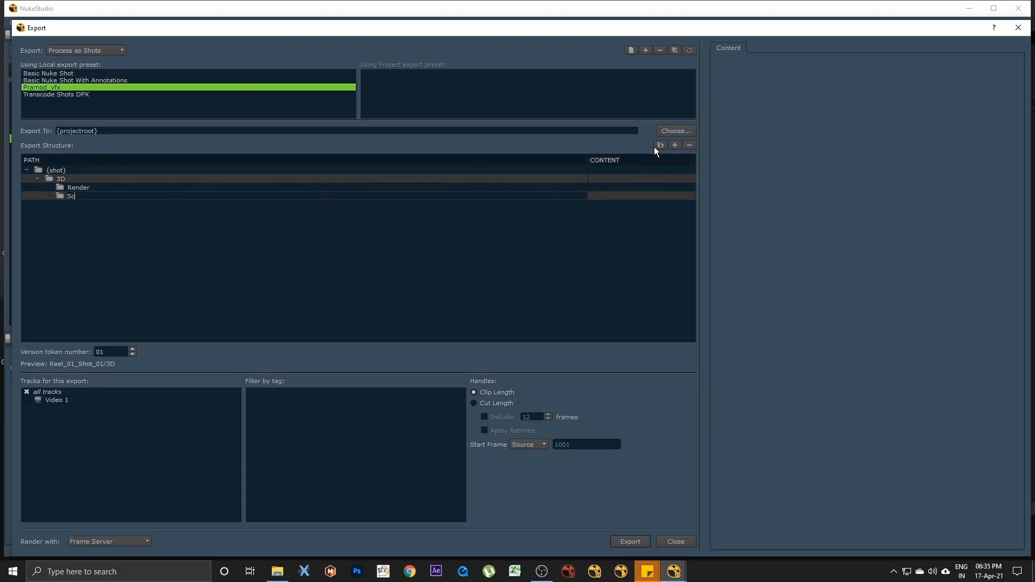
text(ript)
click(254, 270)
Return to the REEL_01_SH_01 level in File Explorer and add a folder named Annotation inside {shot} in the export structure.
click(277, 572)
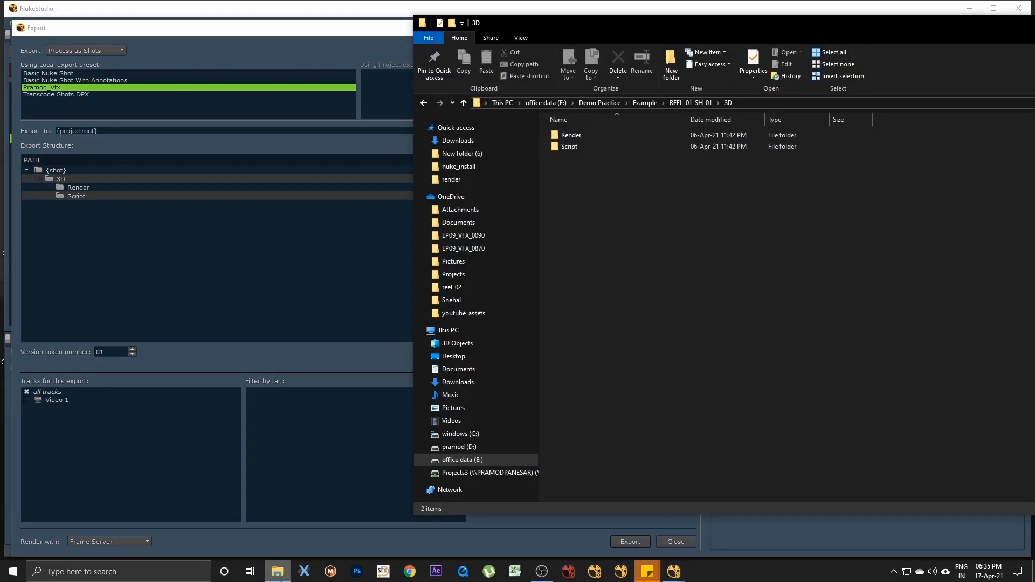
click(424, 103)
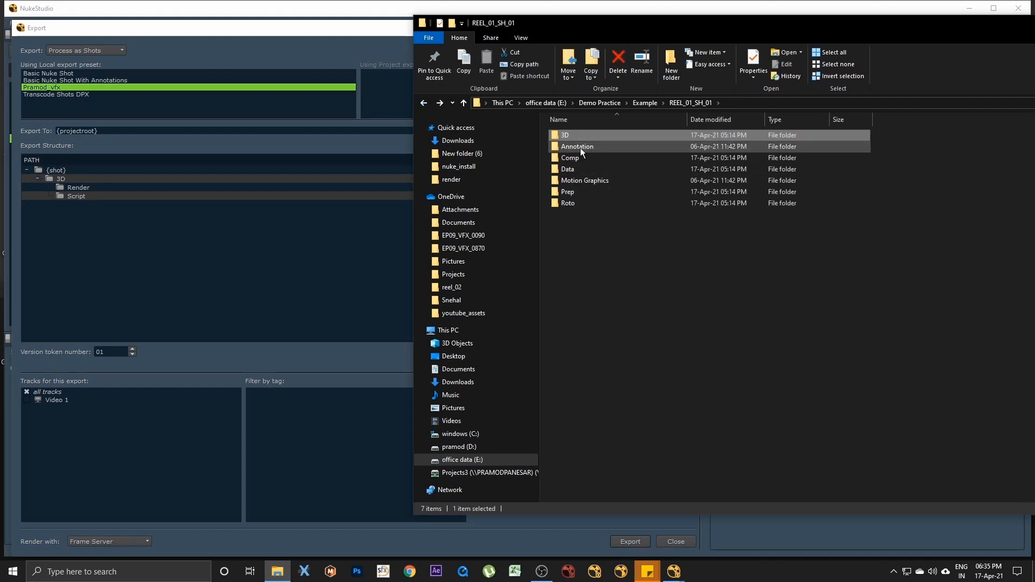
click(58, 171)
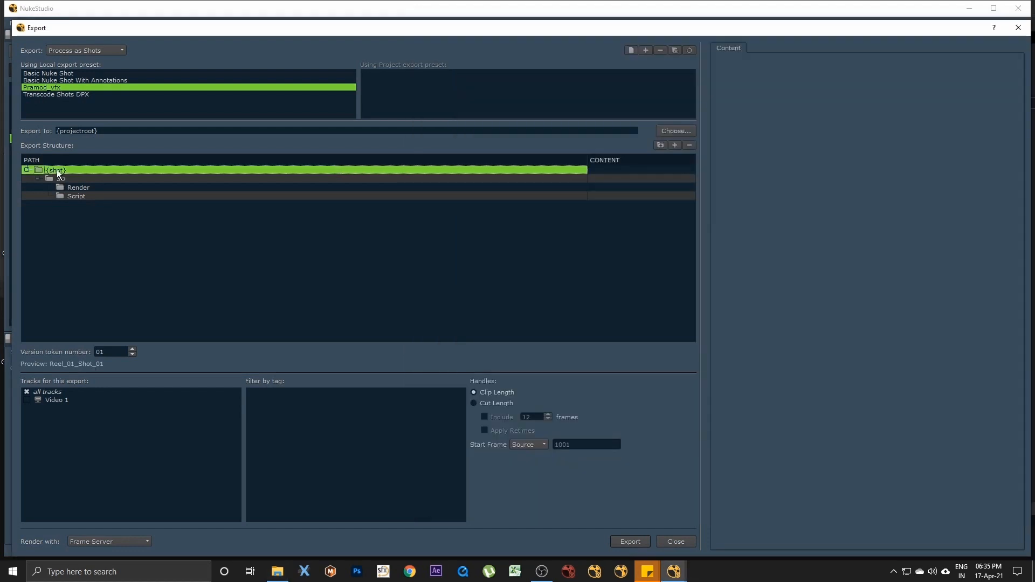
click(659, 145)
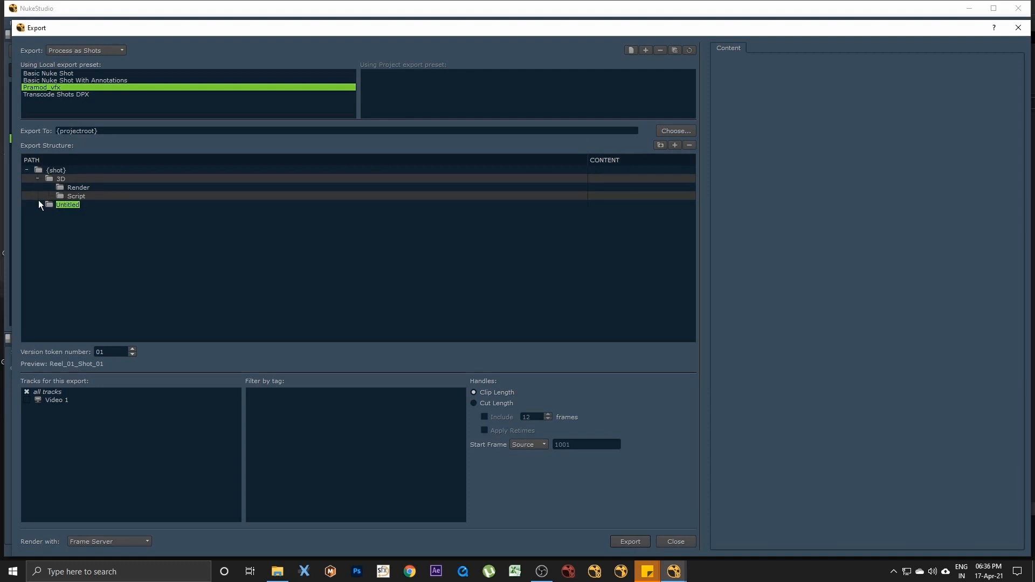
text(Annotation)
Check the example Annotation and Comp folders in File Explorer, and add a folder named Comp inside {shot} in the export structure.
click(280, 575)
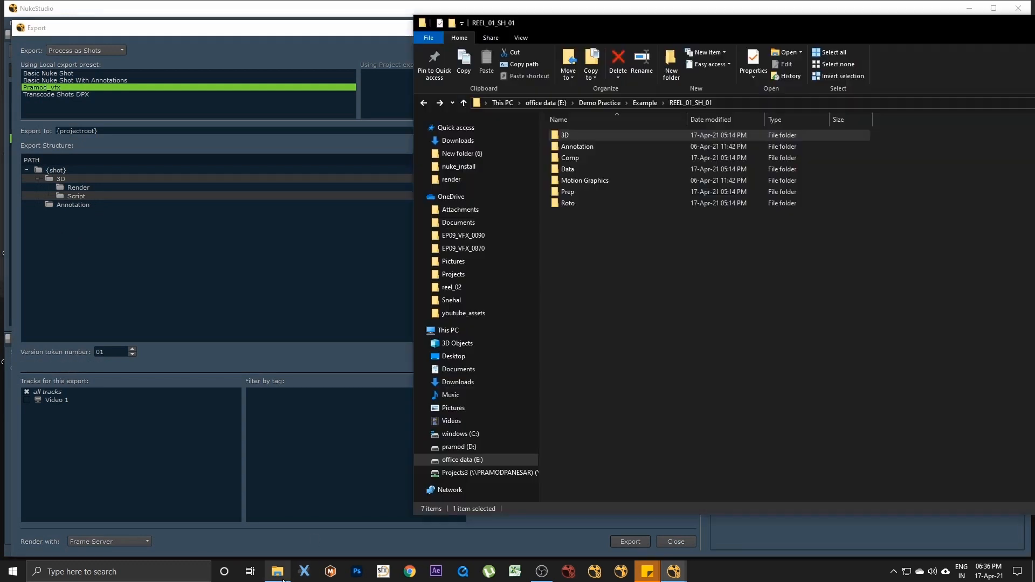
double_click(597, 148)
click(424, 104)
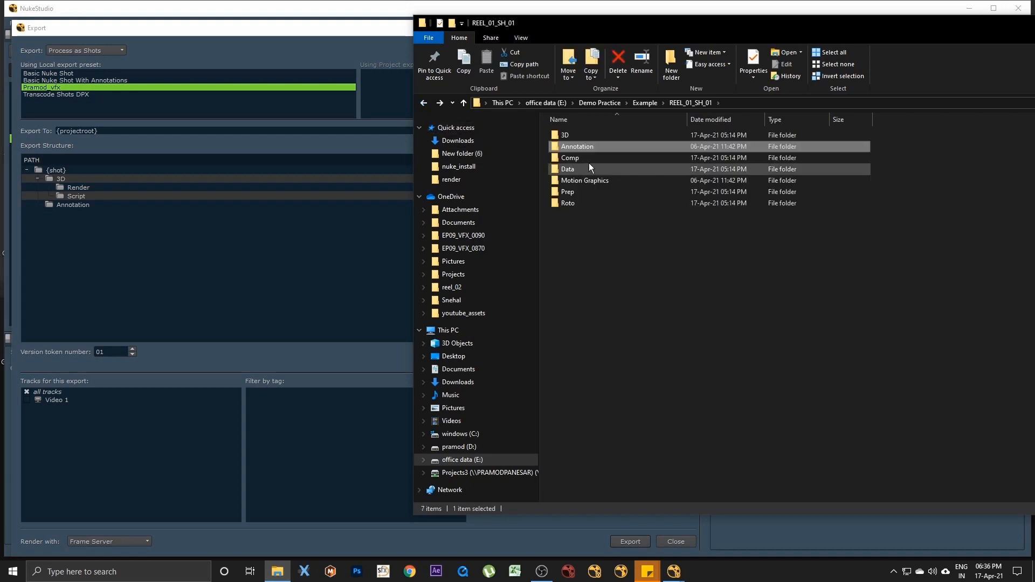
double_click(587, 161)
click(139, 243)
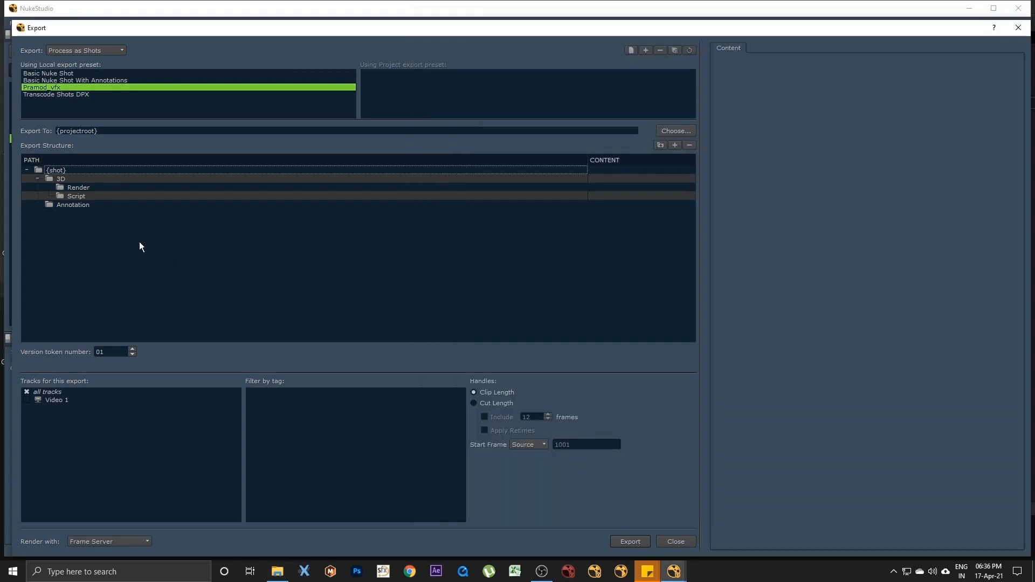
click(41, 168)
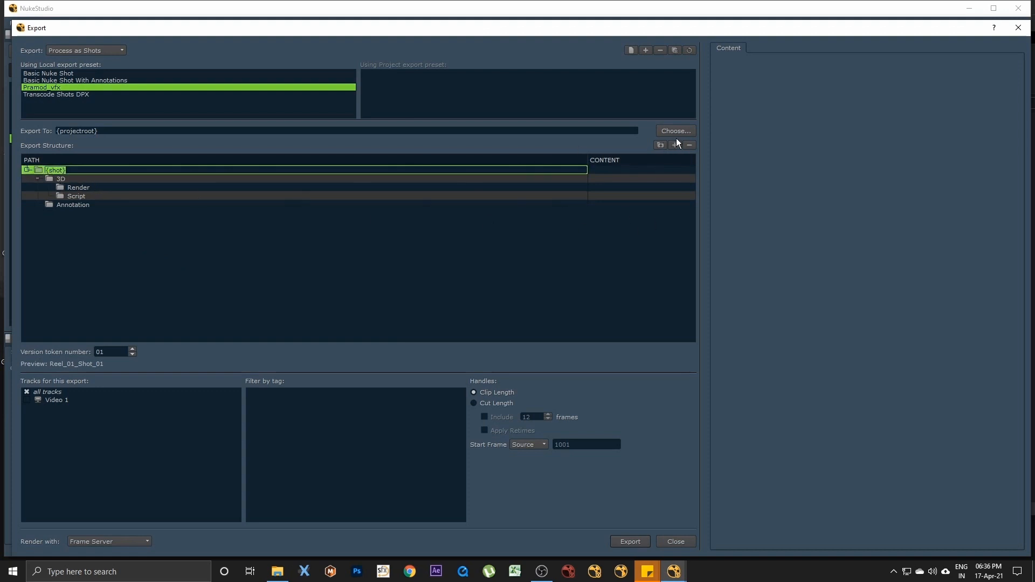
click(662, 144)
text(Comp)
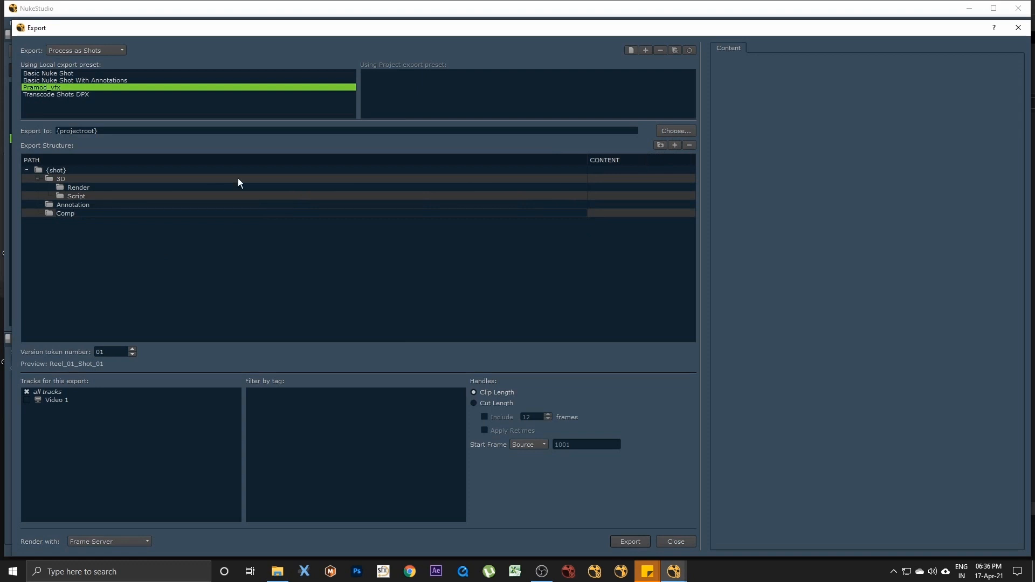
click(65, 230)
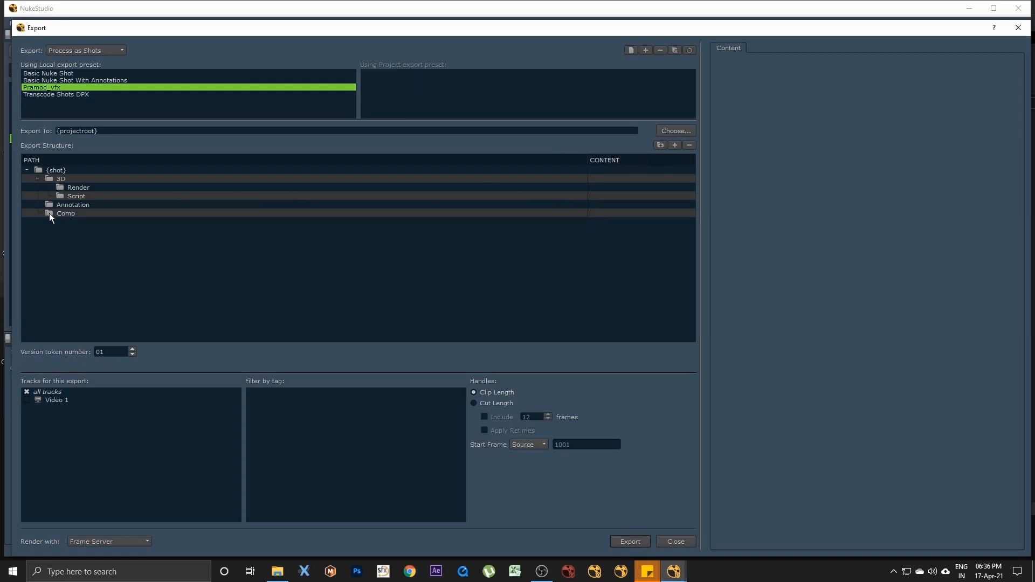
Add two subfolders named Render and Script inside the Comp folder of the export structure.
click(50, 212)
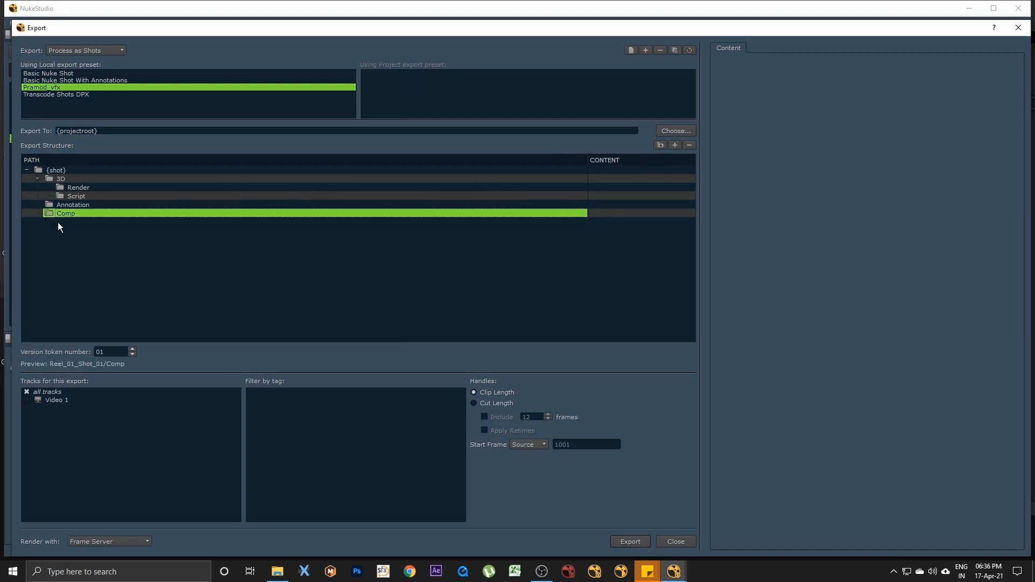
click(660, 145)
text(Render)
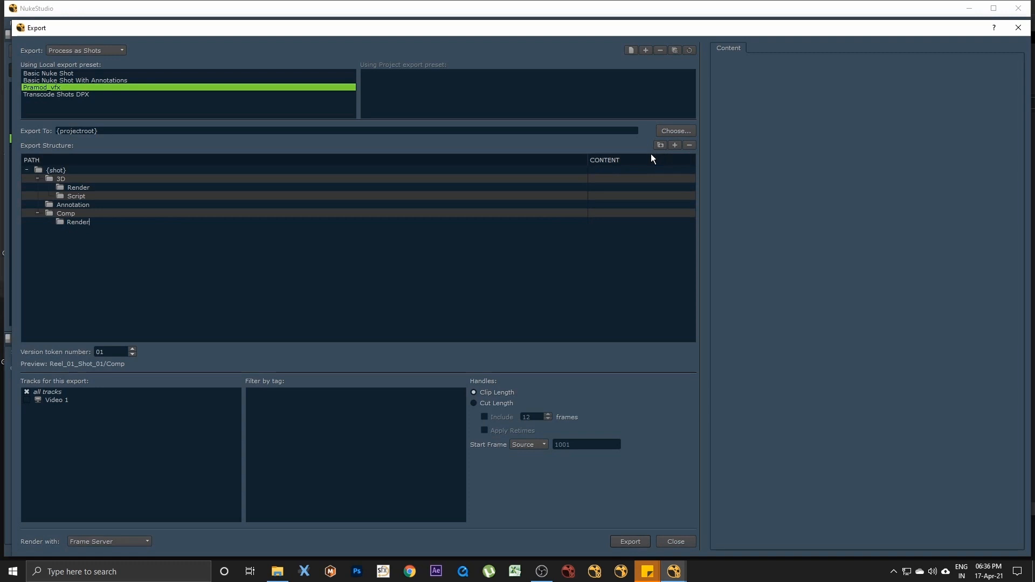
click(62, 213)
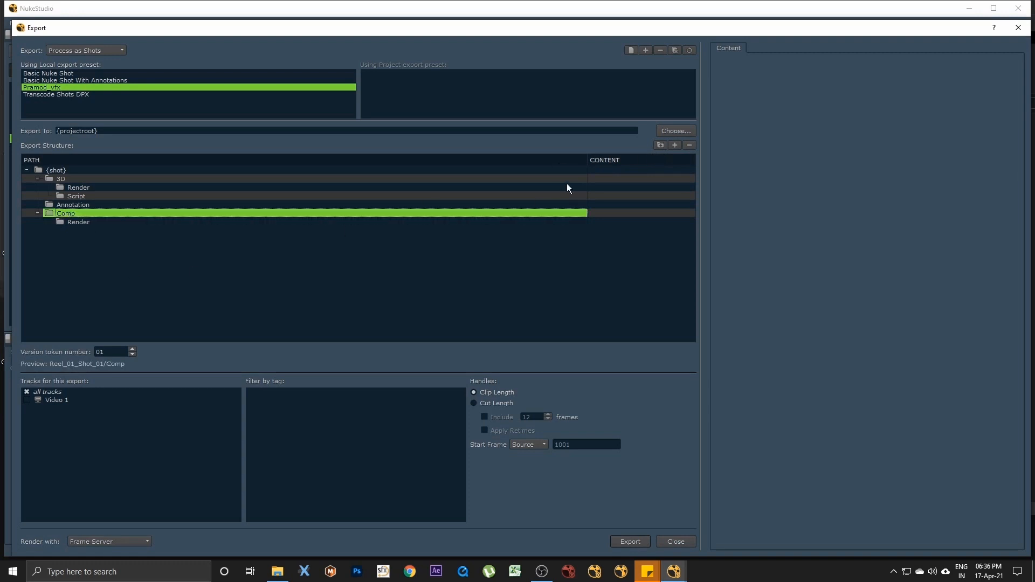
click(660, 145)
text(Sc)
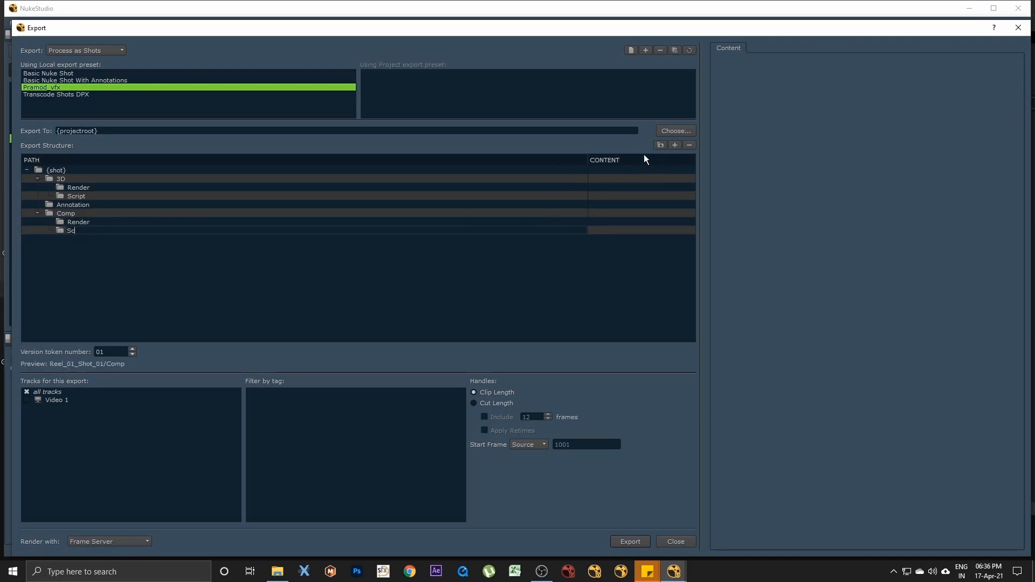
text(ript)
click(159, 255)
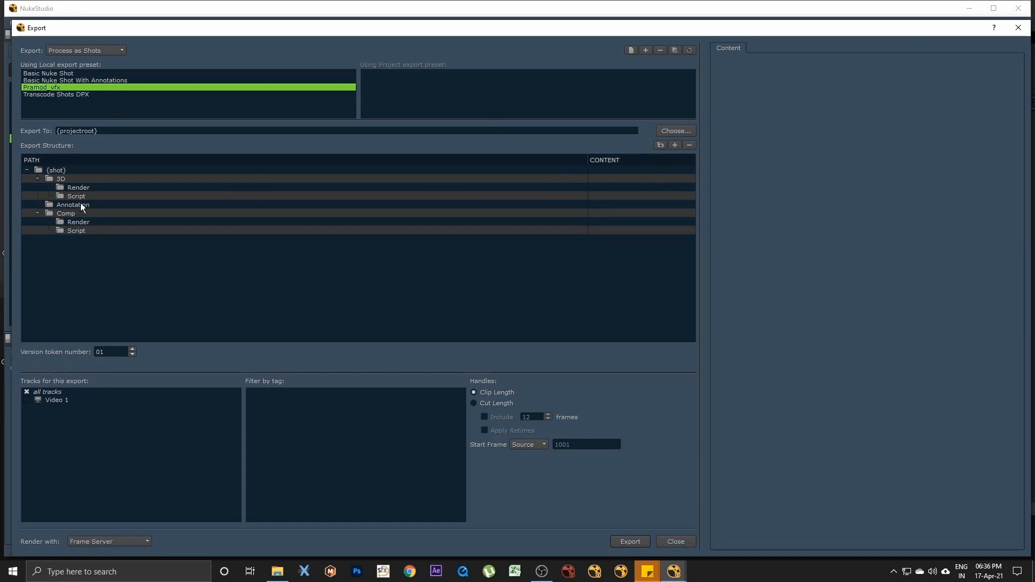
Check the example shot's Data folder in File Explorer and add a folder named Data inside {shot} in the export structure.
click(277, 571)
click(678, 103)
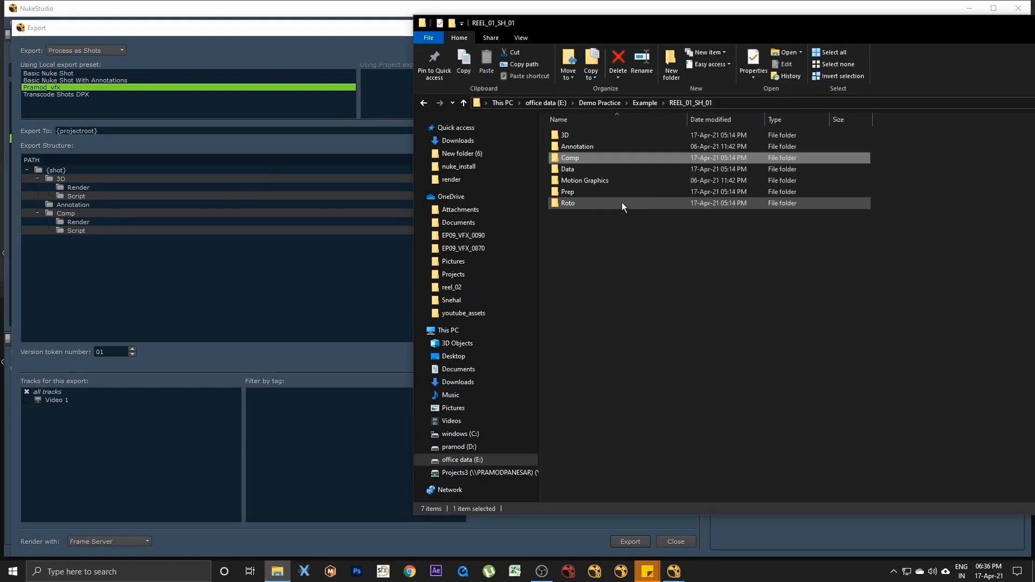
click(586, 170)
double_click(586, 170)
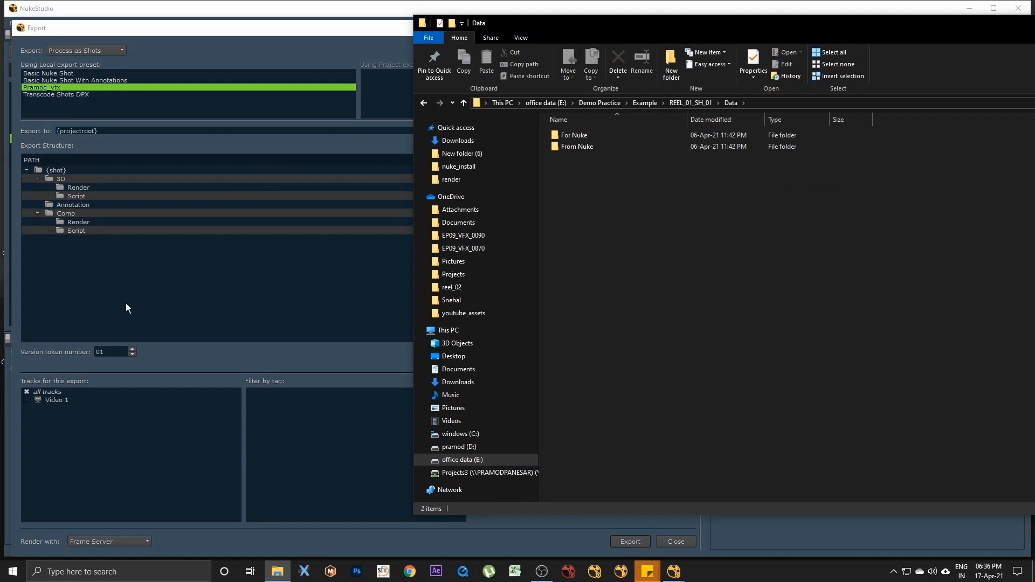
click(75, 254)
click(64, 214)
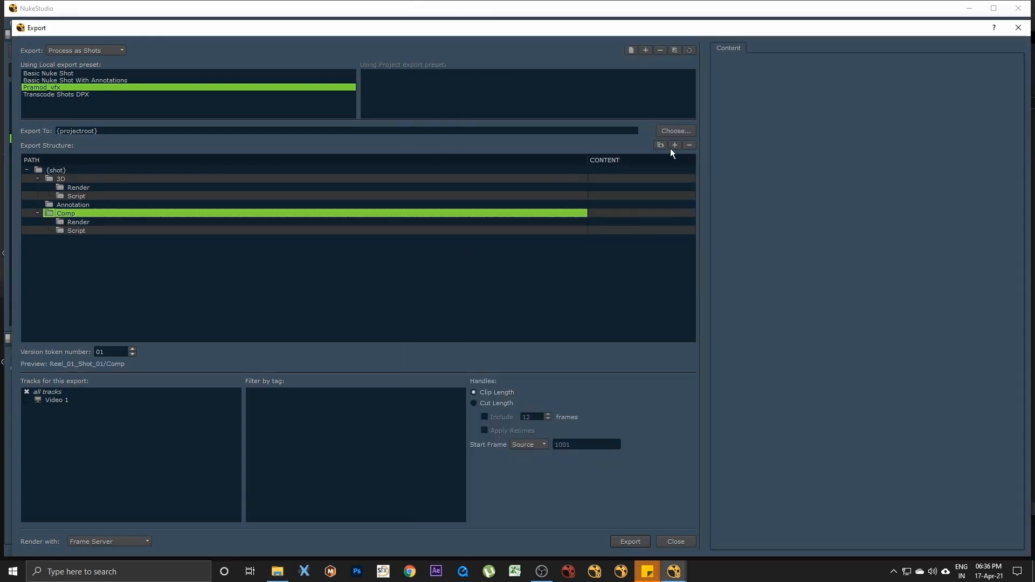
click(57, 171)
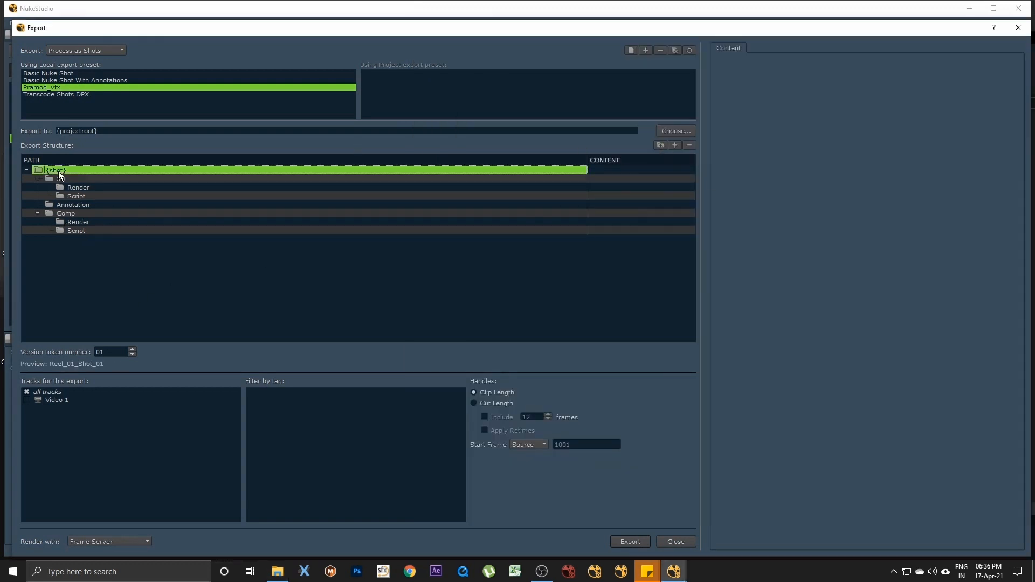
click(660, 144)
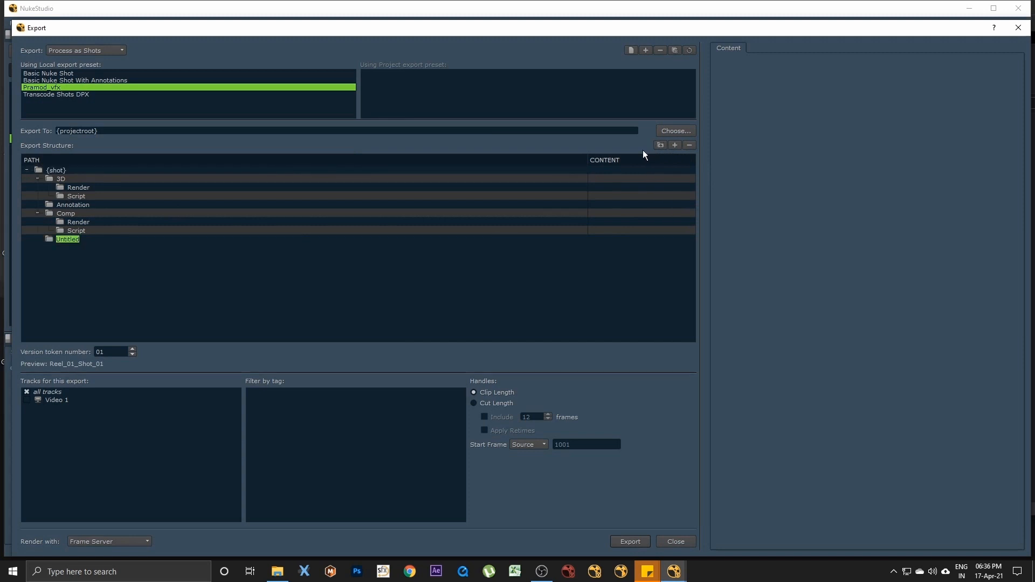
text(Data)
click(120, 274)
Add a subfolder named For Nuke inside the Data folder of the export structure.
click(54, 171)
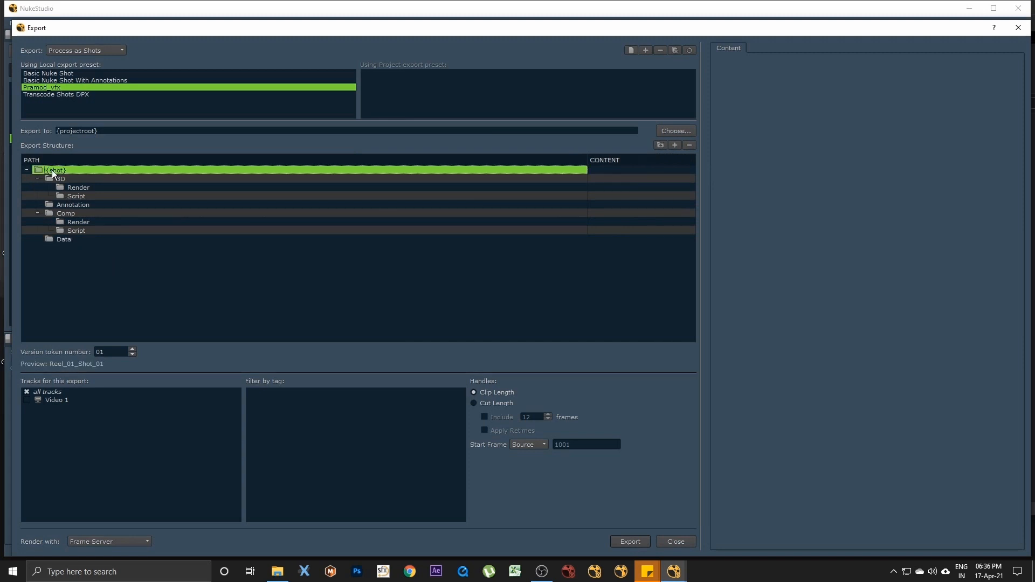
click(59, 180)
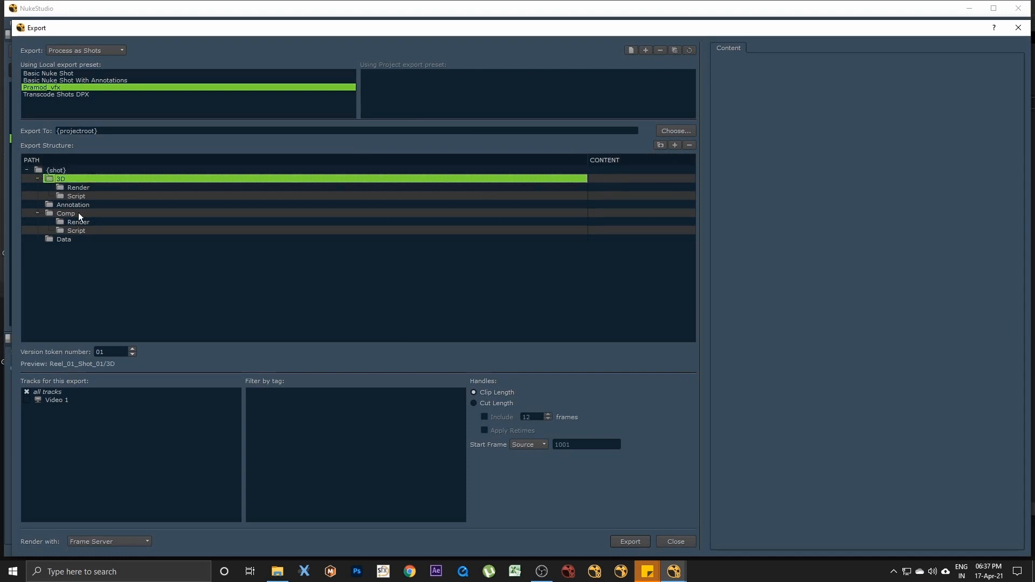
click(50, 241)
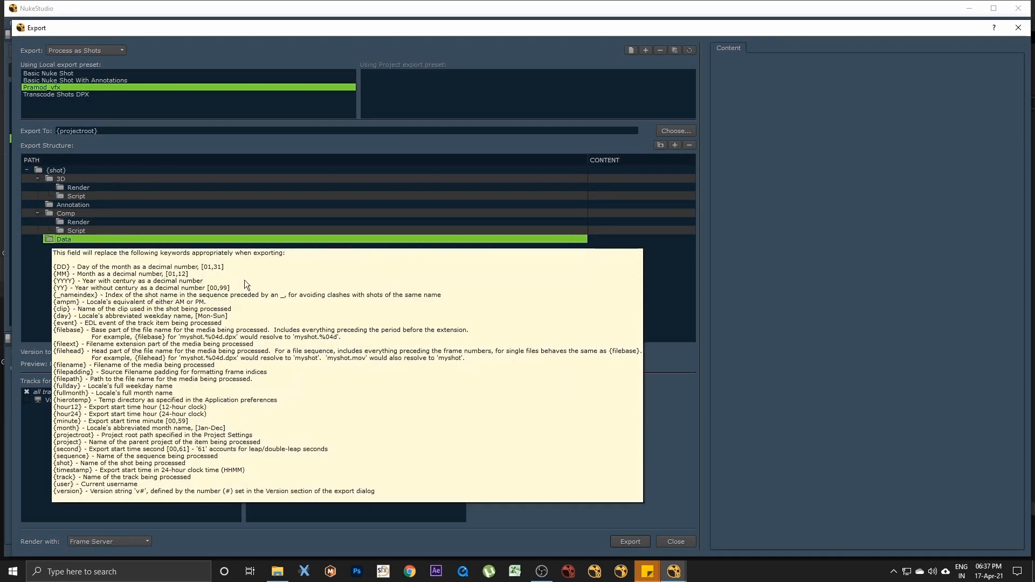
click(661, 146)
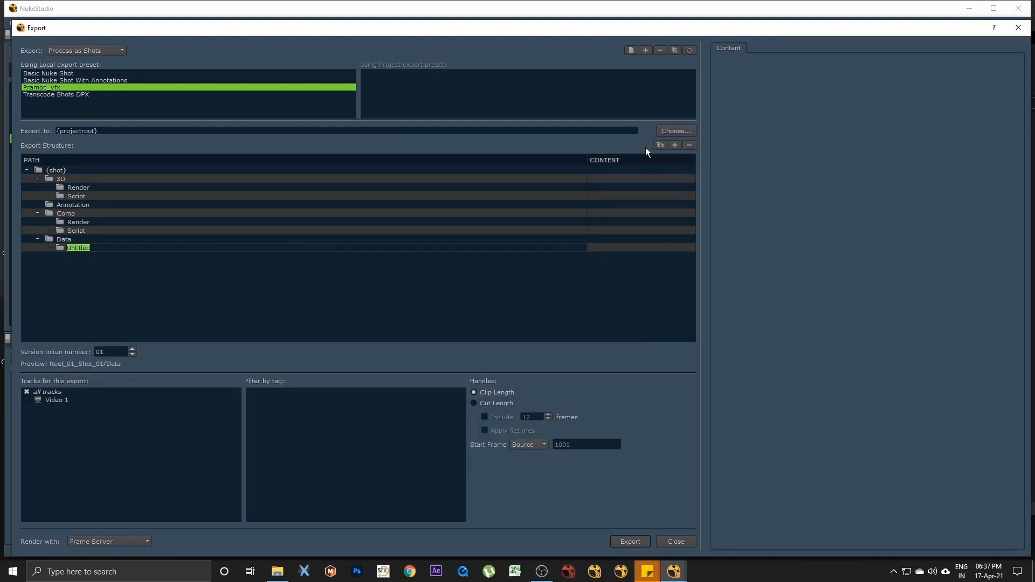
text(For Nuke)
click(92, 274)
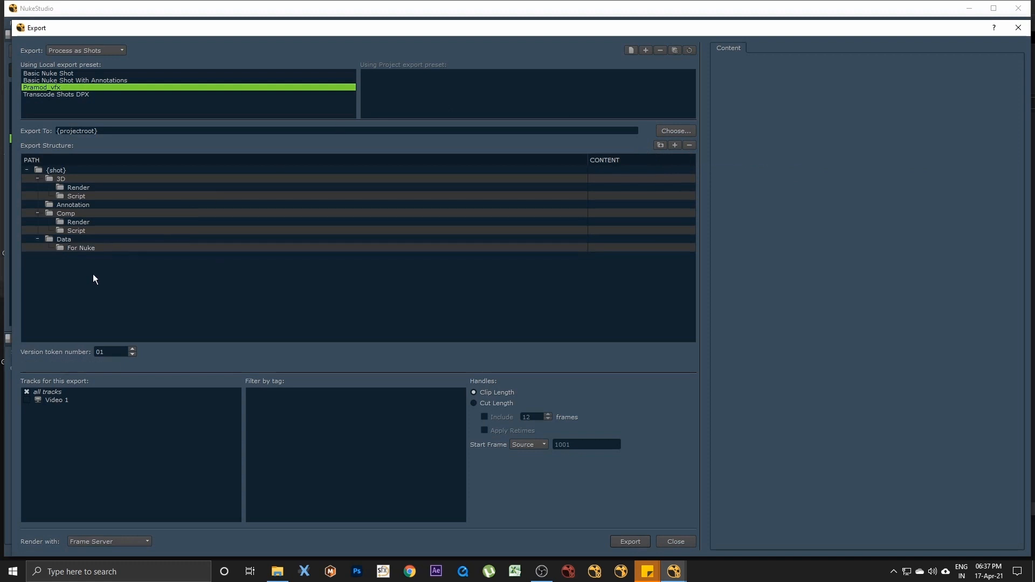
Add a second subfolder named From Nuke inside the Data folder of the export structure.
click(70, 241)
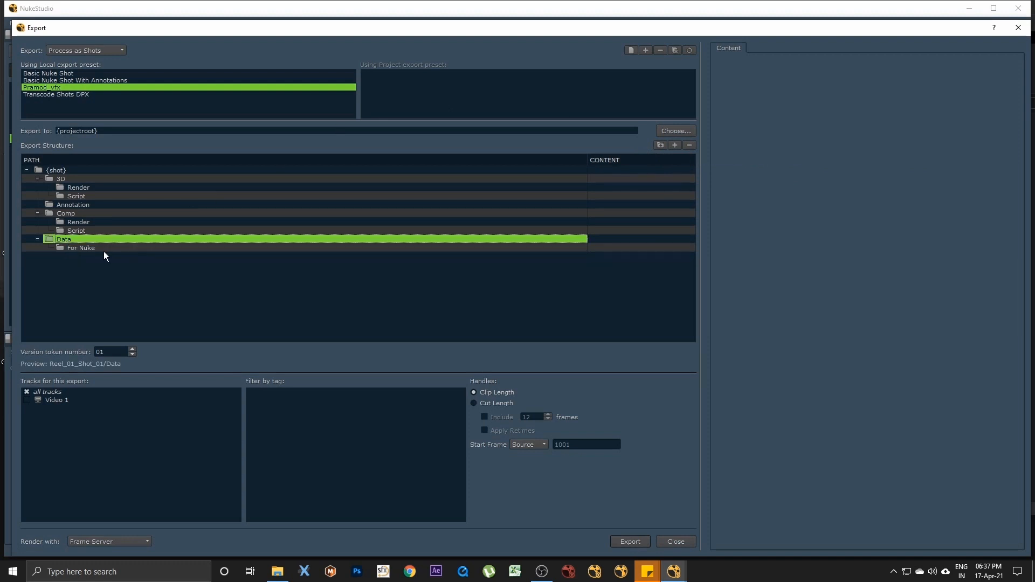
click(660, 145)
text(Frio)
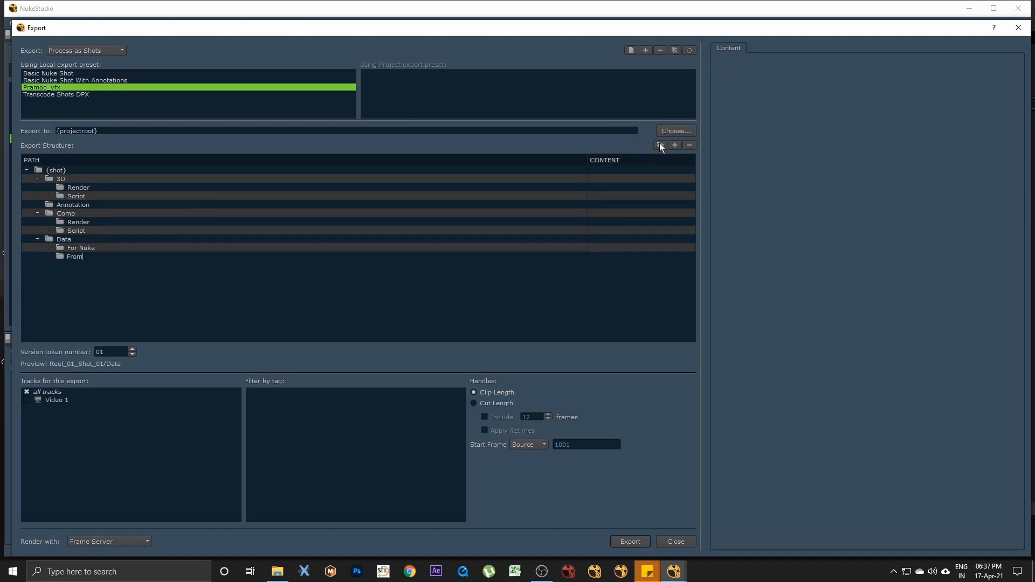
text( Nuke)
key(Return)
click(62, 239)
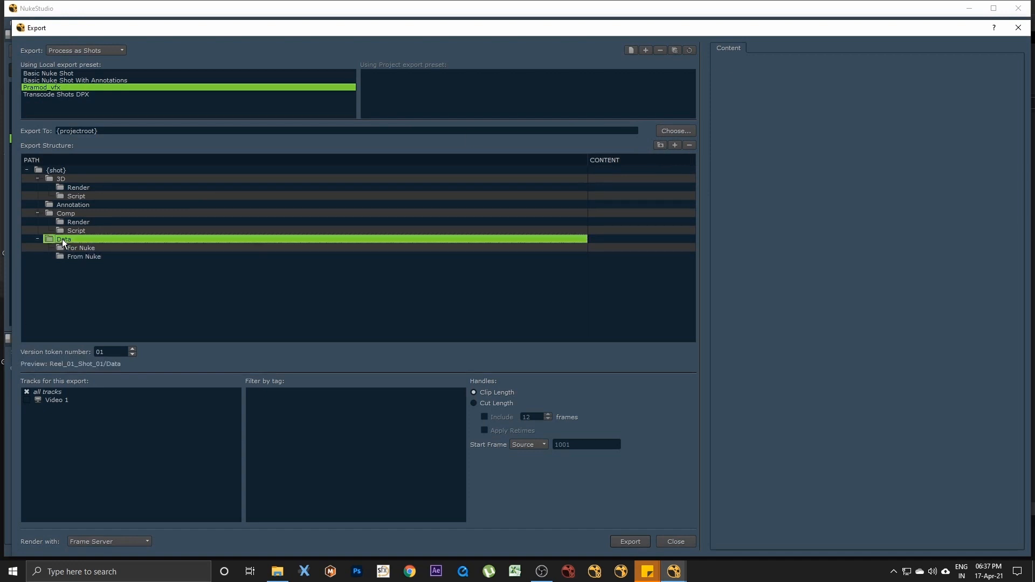
Check the example shot's top-level folders in File Explorer and add a folder named Motion Graphics inside {shot} in the export structure.
click(277, 572)
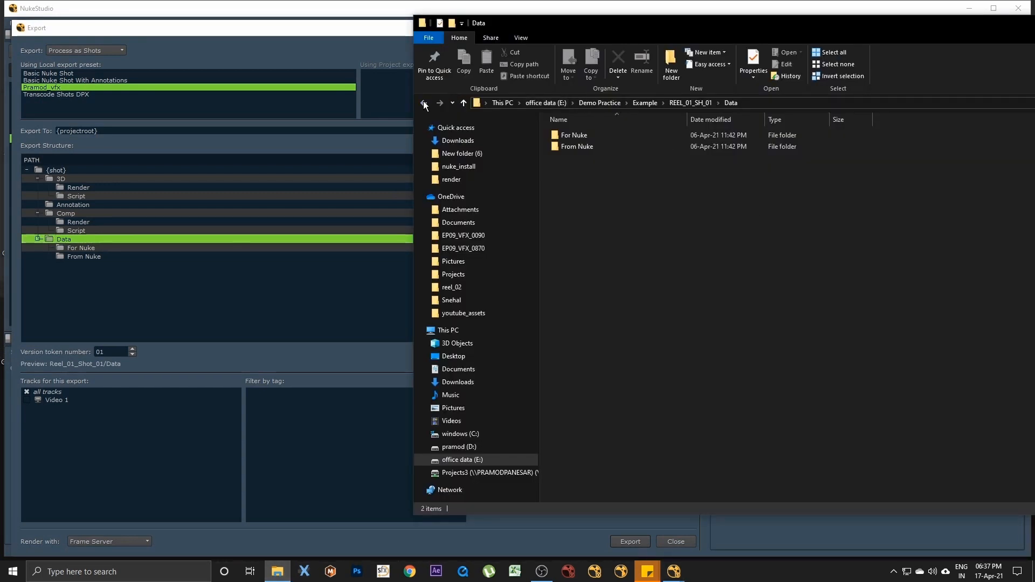
click(463, 102)
click(118, 275)
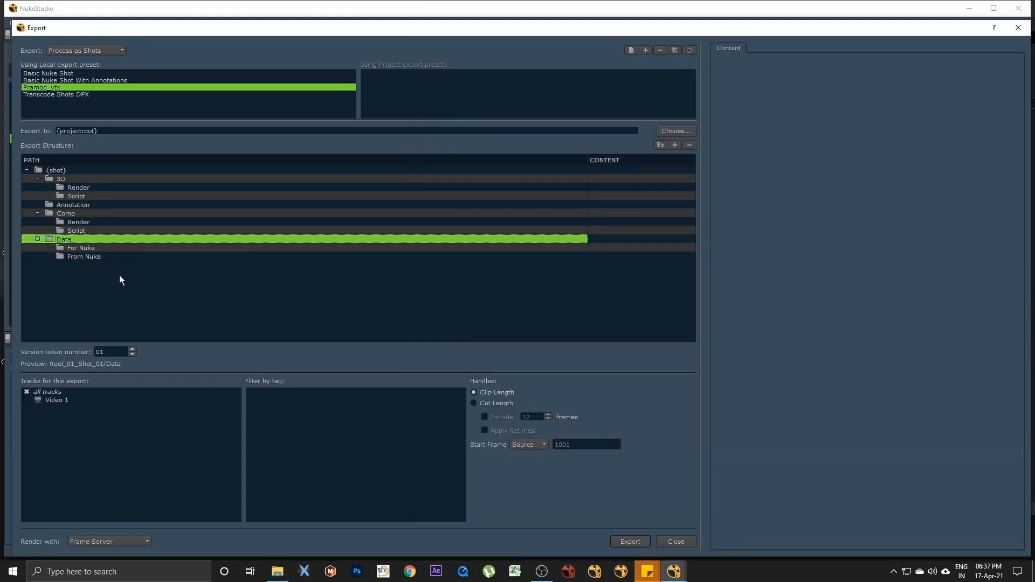
click(61, 171)
click(659, 145)
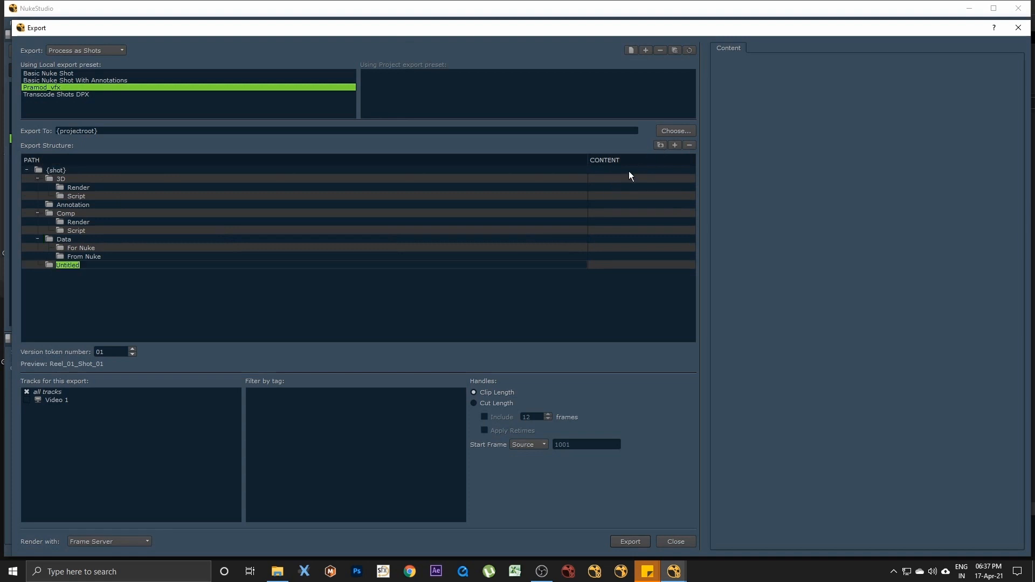
text(Mop)
text(tion)
text( G)
text(raph)
text(ics)
click(135, 312)
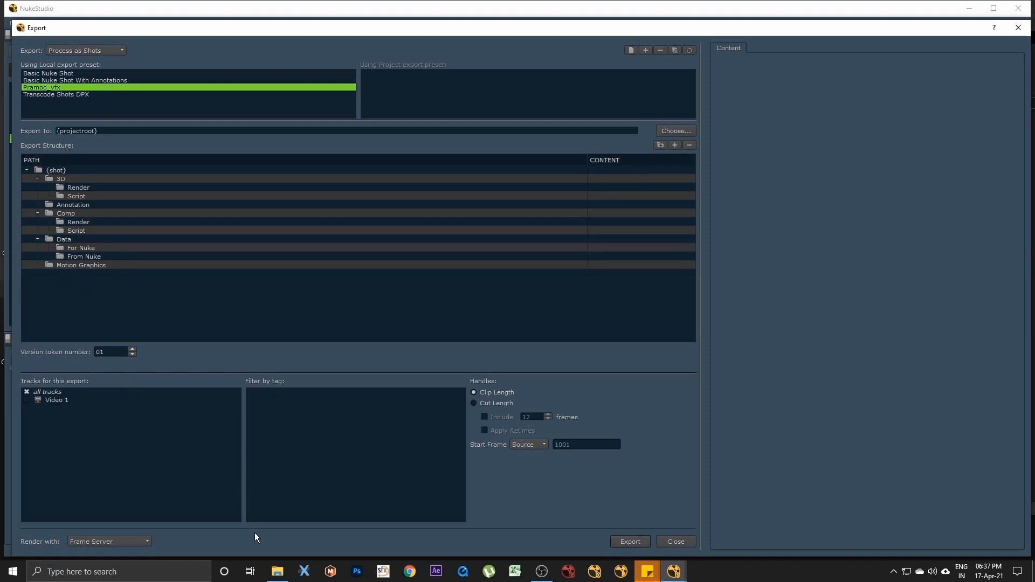
Check the example shot's Motion Graphics and Prep folders in File Explorer and add a folder named Prep inside {shot} in the export structure.
click(277, 571)
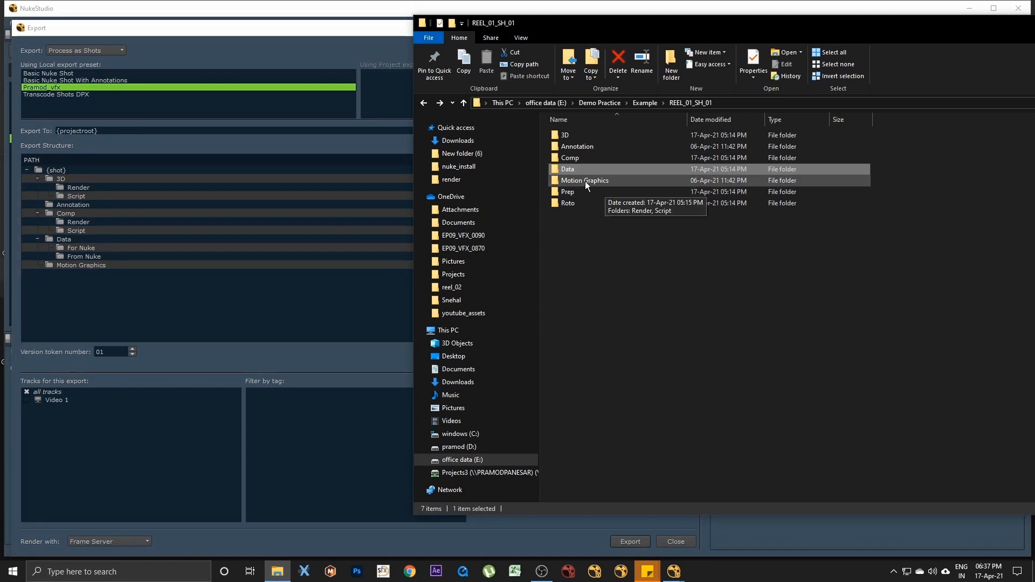
double_click(584, 181)
click(424, 104)
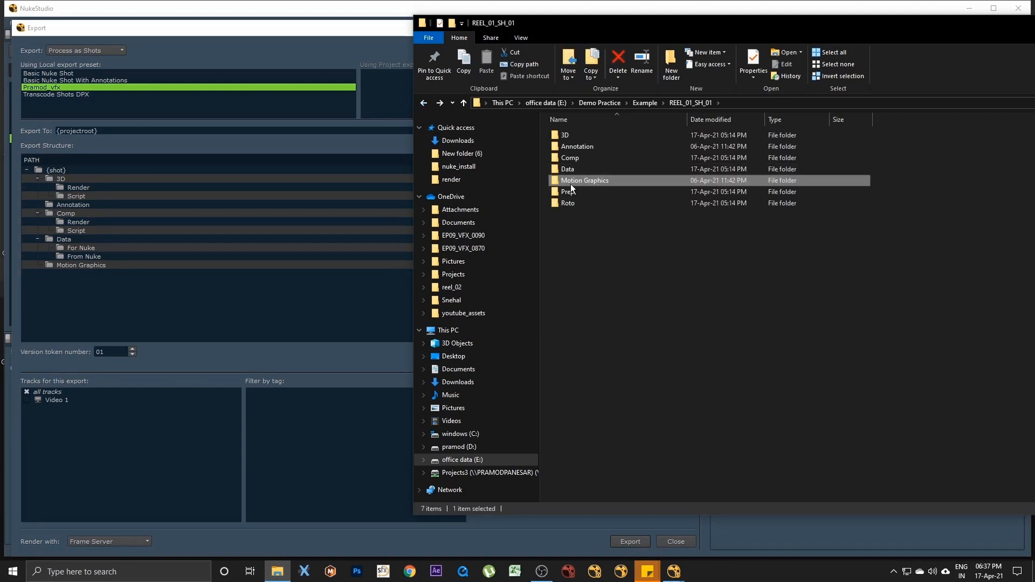
double_click(573, 193)
click(84, 298)
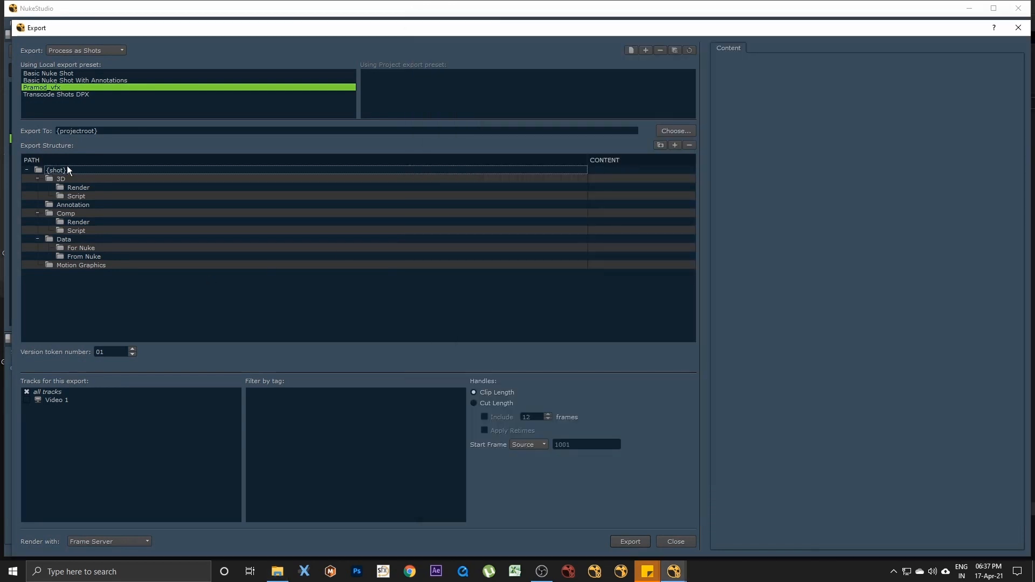
click(661, 145)
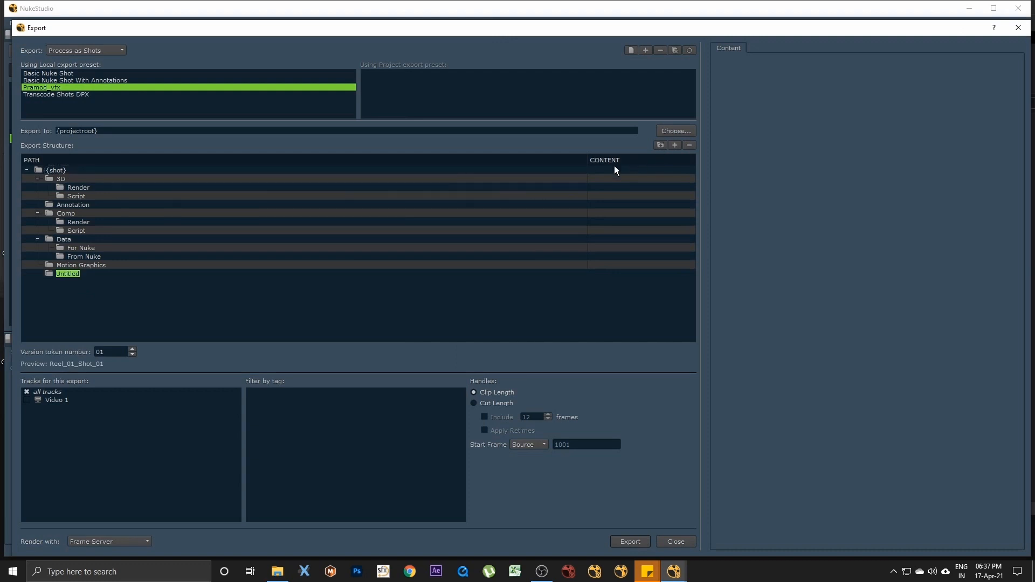
text(Prpe)
key(BackSpace)
key(BackSpace)
text(e)
Add two subfolders named Render and Script inside the Prep folder of the export structure.
click(69, 275)
click(660, 145)
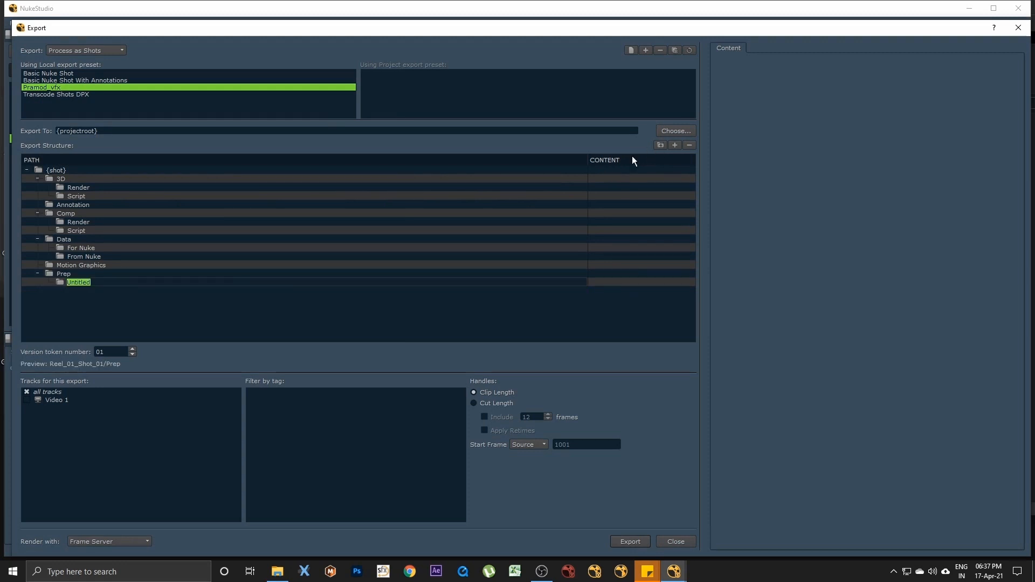
text(Render)
click(109, 322)
click(61, 275)
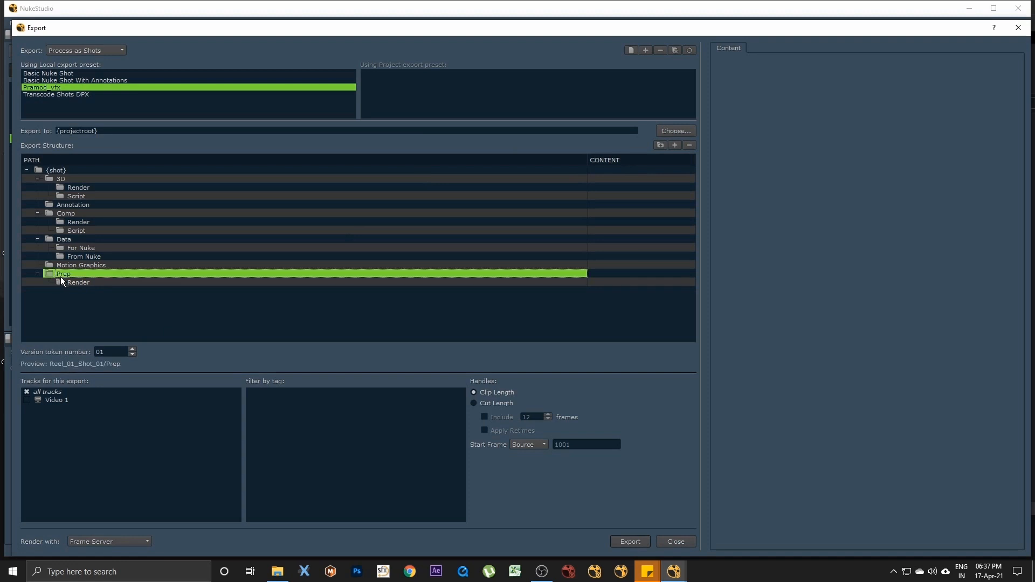
click(661, 144)
text(Scr)
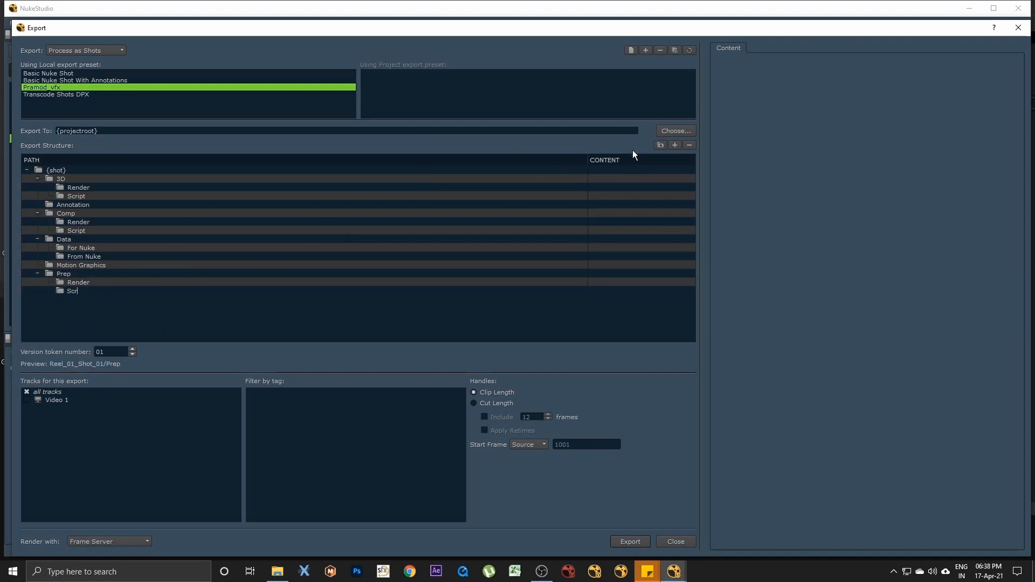
text(ipt)
click(149, 332)
Check the example shot's Roto folder in File Explorer and add a folder named Roto inside {shot} in the export structure.
click(277, 571)
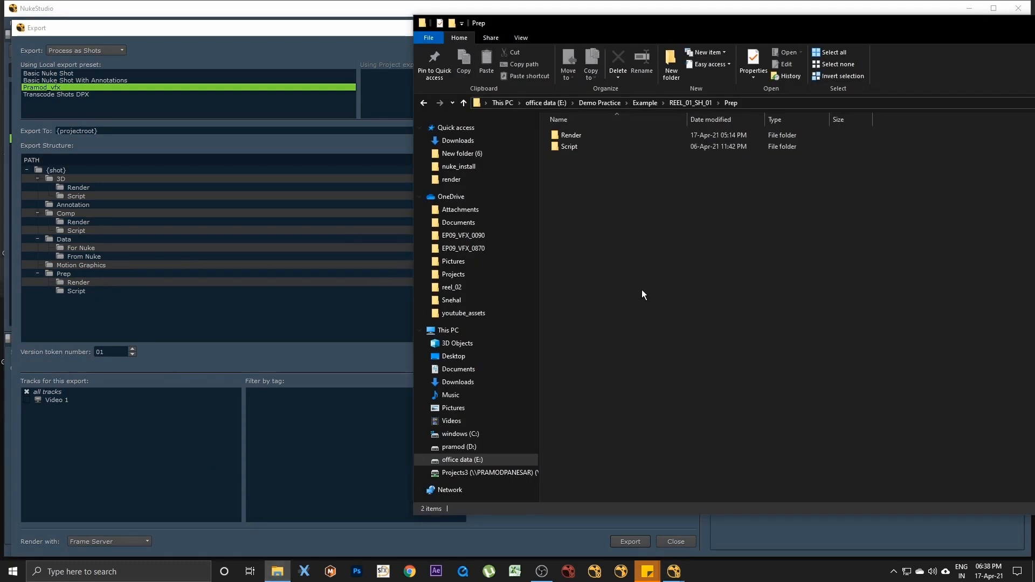
click(425, 104)
double_click(570, 205)
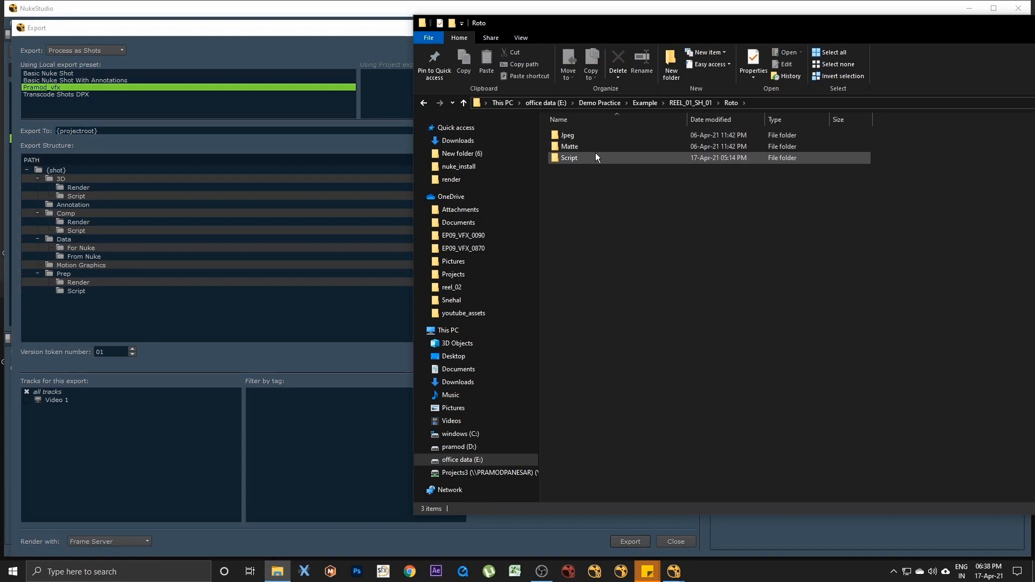
click(240, 271)
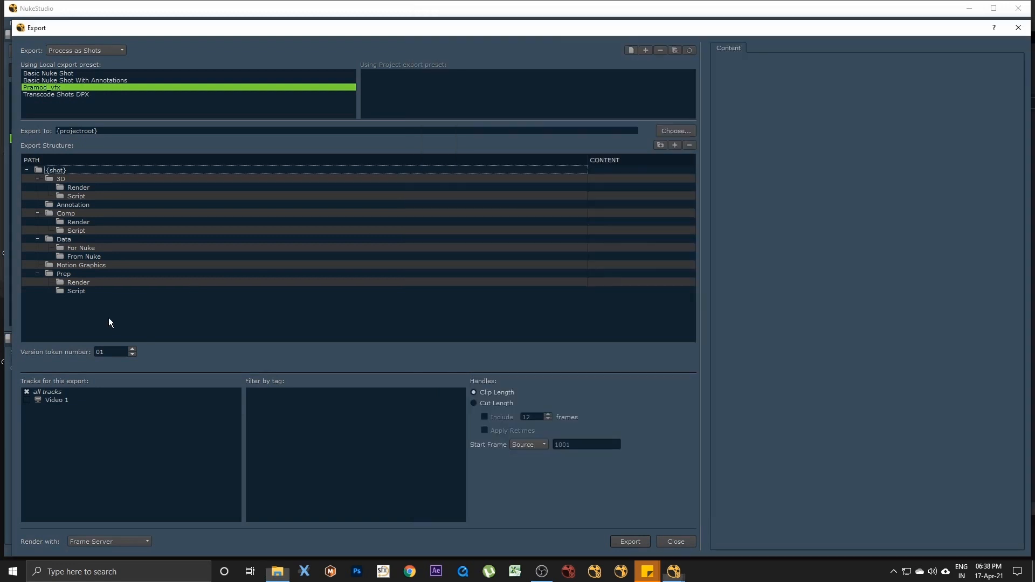
click(57, 169)
click(660, 145)
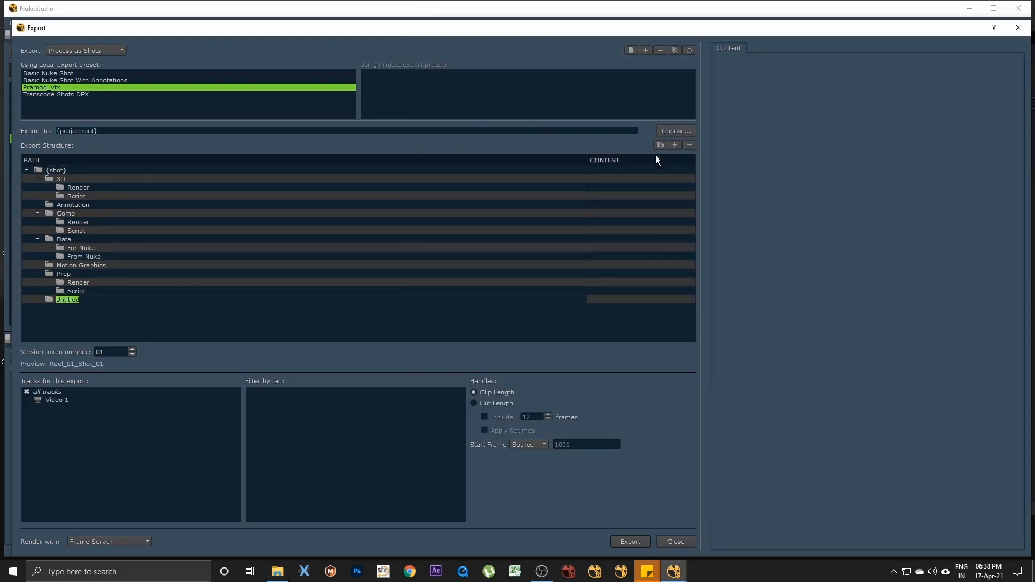
text(Roto)
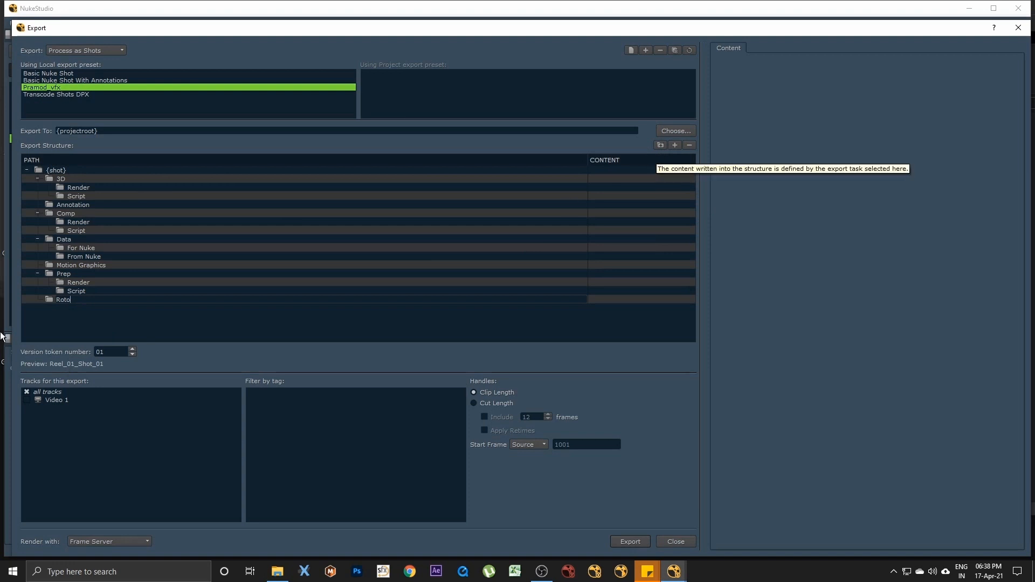
click(52, 313)
Add three subfolders named jpeg, matte and Script inside the Roto folder of the export structure.
click(69, 300)
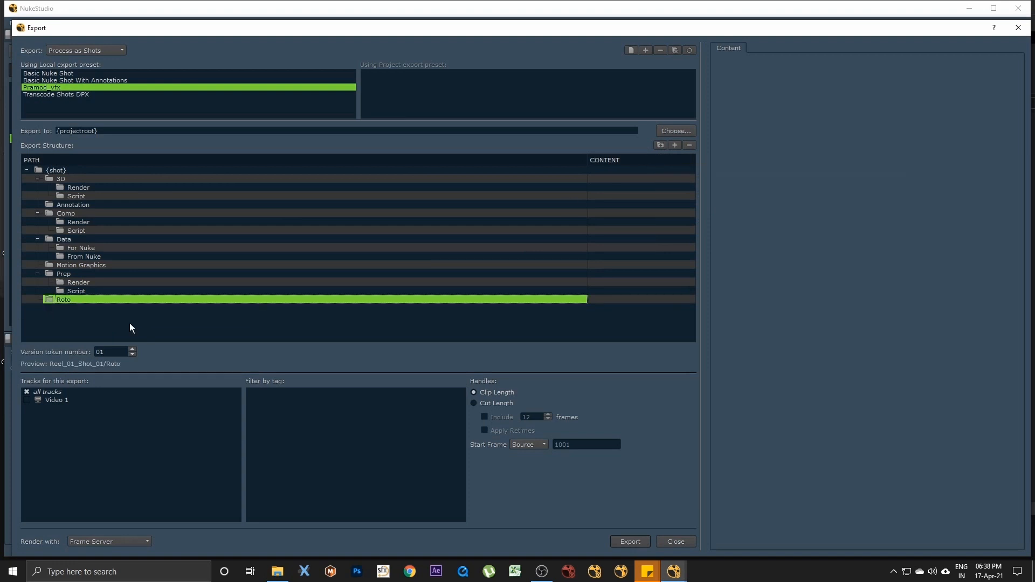
click(660, 145)
text(jpeg)
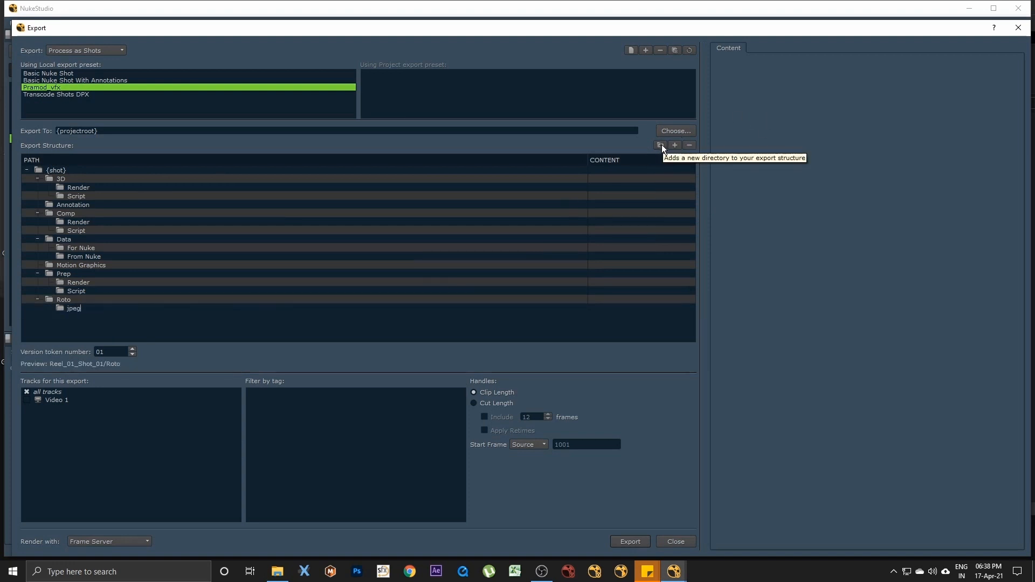
click(83, 327)
click(63, 300)
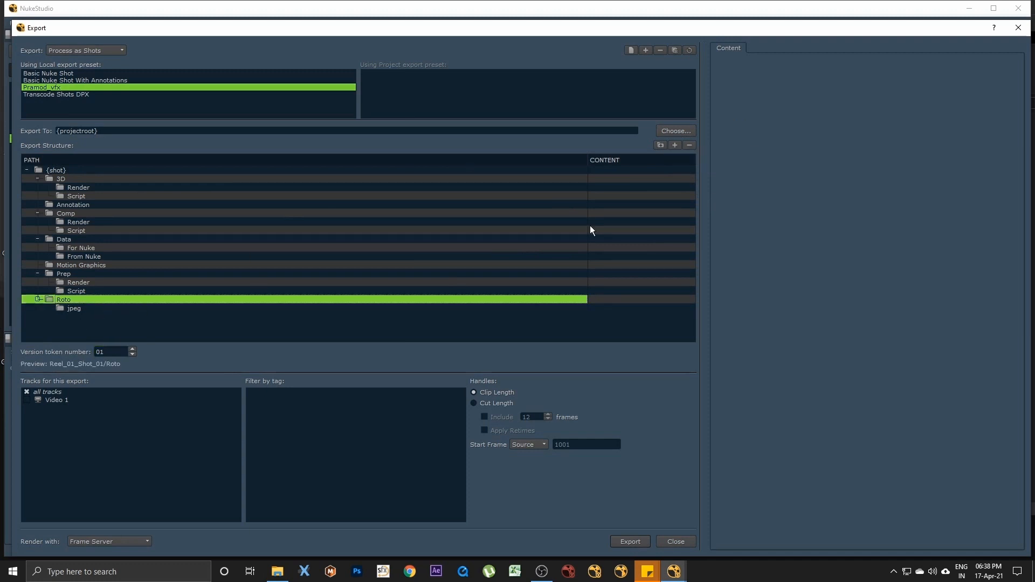
click(659, 146)
text(matte)
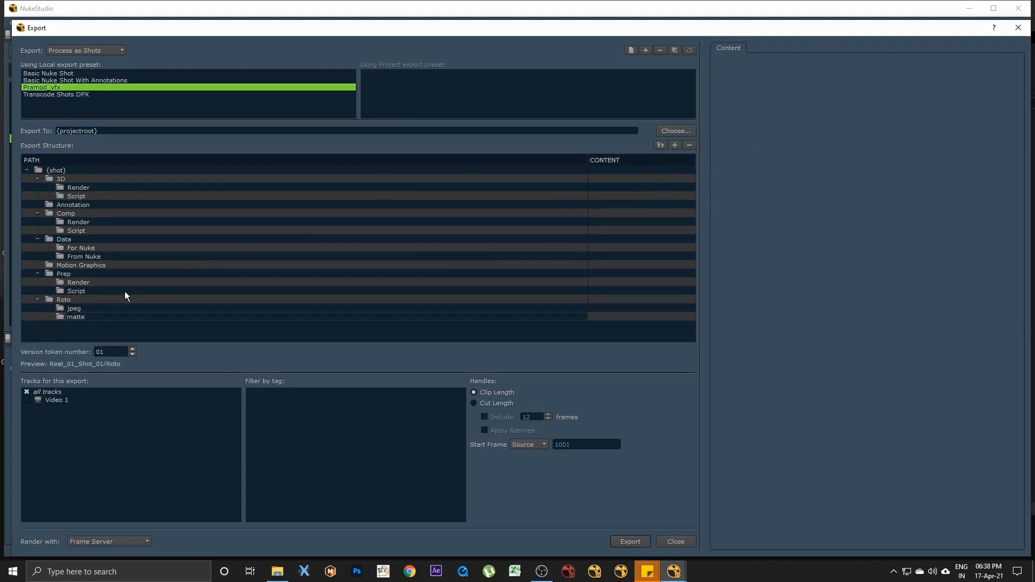
click(84, 334)
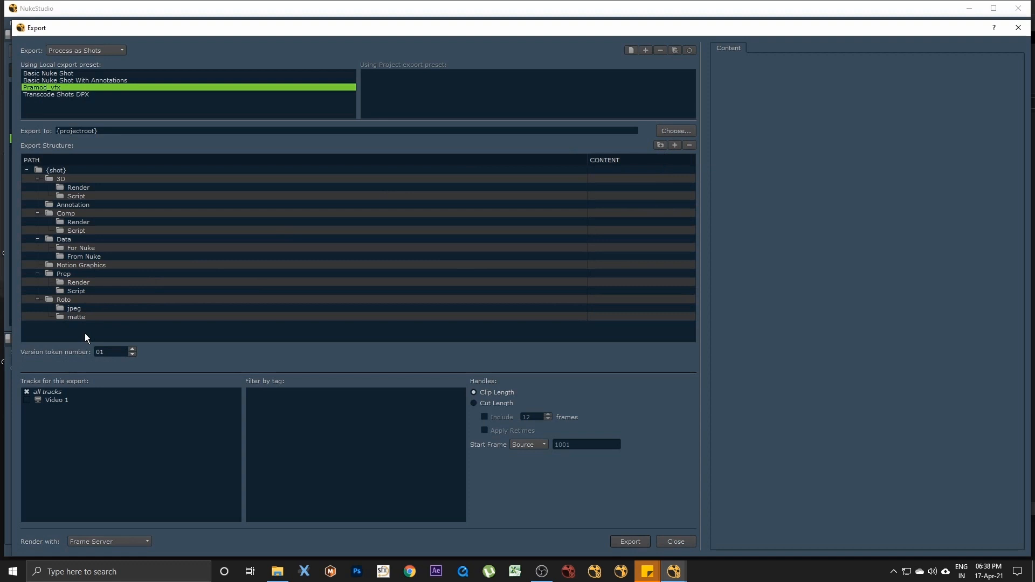
click(64, 300)
click(659, 143)
text(Script)
click(180, 337)
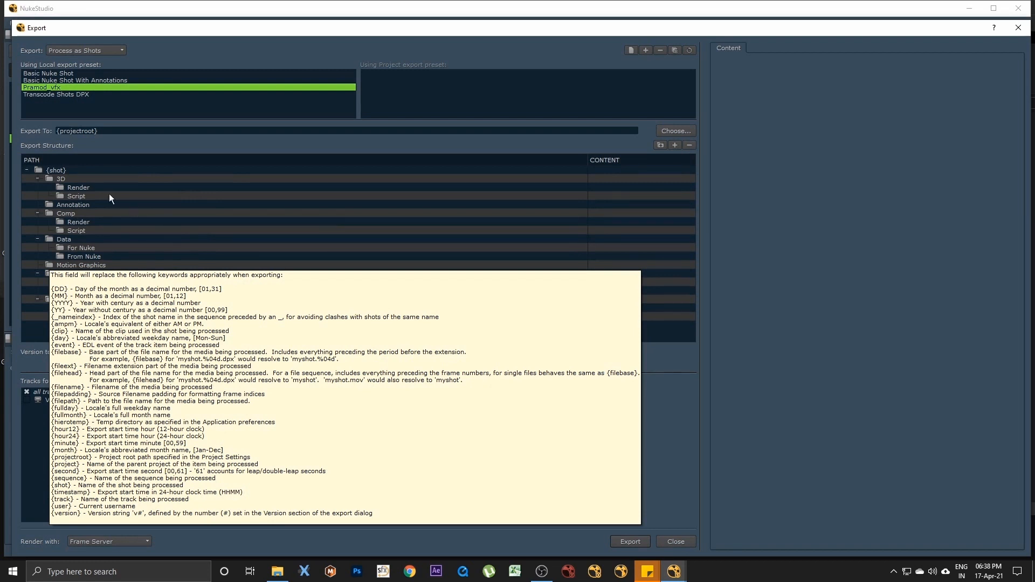
Create a folder named Work in E:/Demo Practice and set it as the export destination.
click(85, 170)
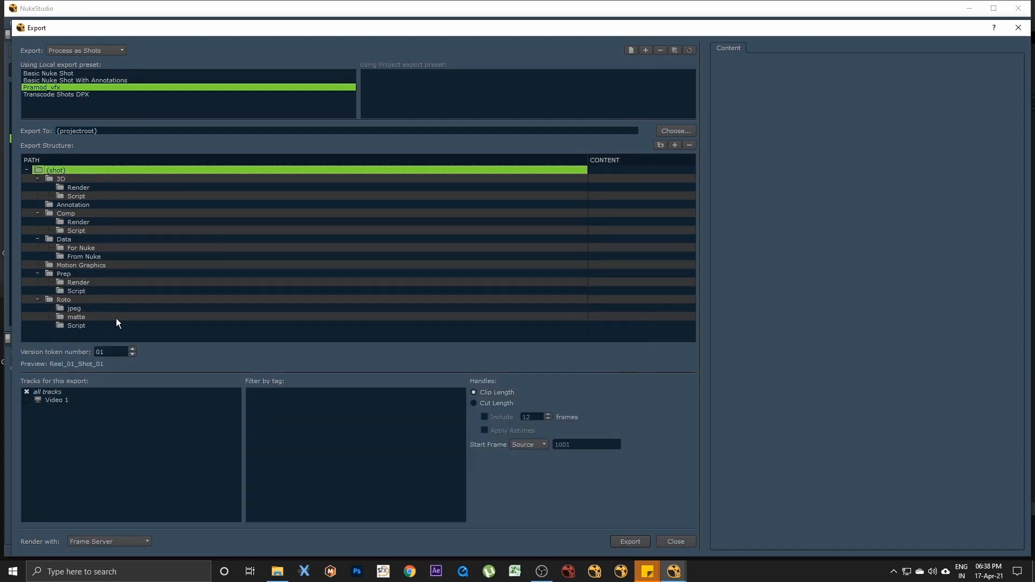
mouse_move(57, 249)
click(675, 131)
click(326, 279)
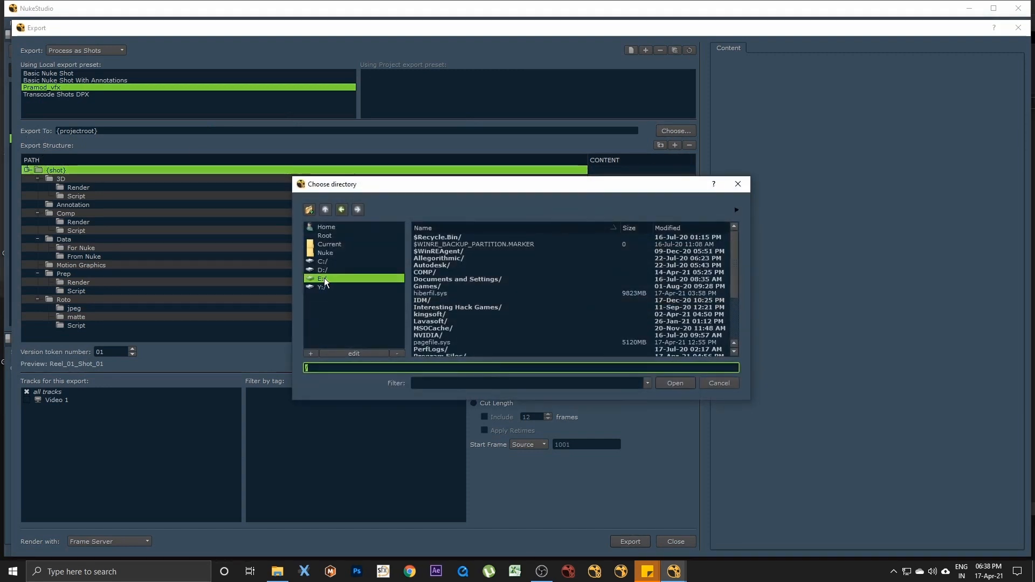
double_click(442, 245)
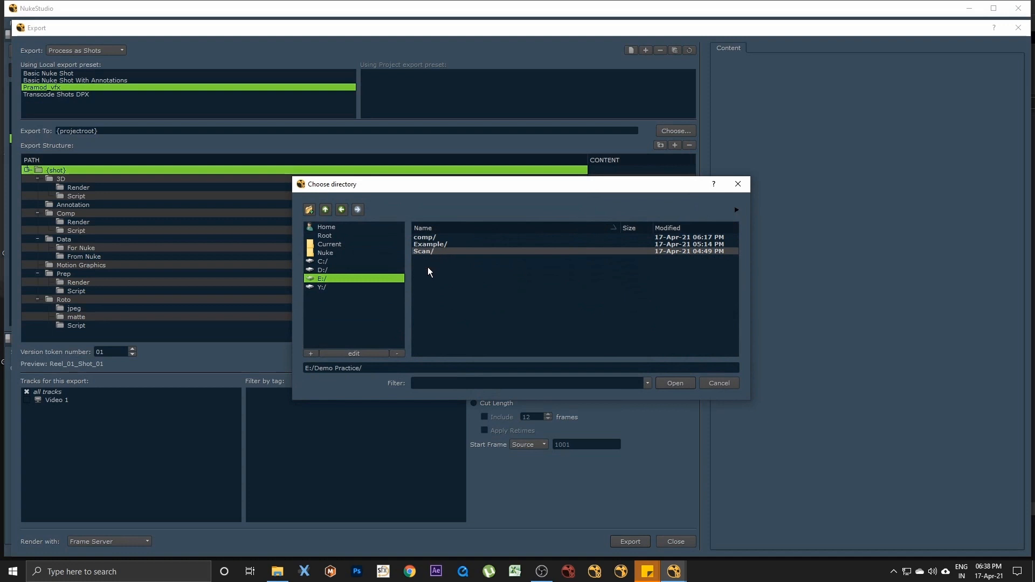
click(309, 210)
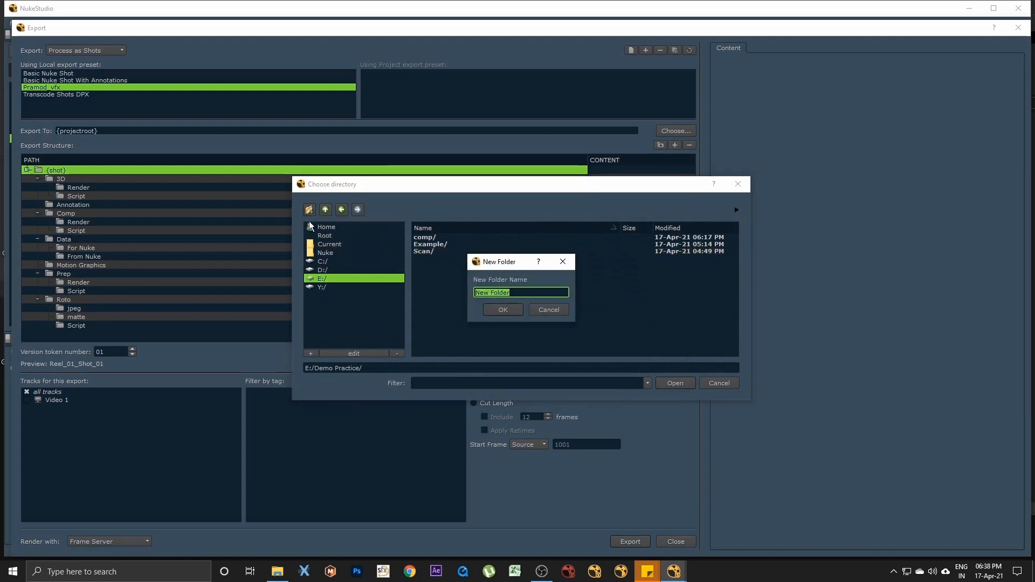
text(Work)
click(490, 308)
click(675, 383)
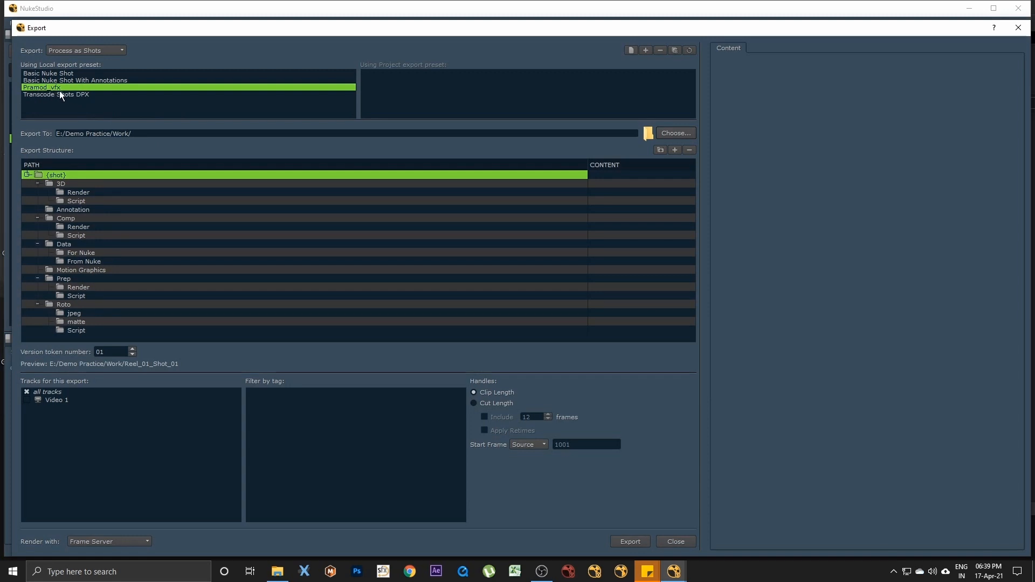
Export the shots with the Pramod_vfx preset and keep the changes made to the export templates.
click(630, 542)
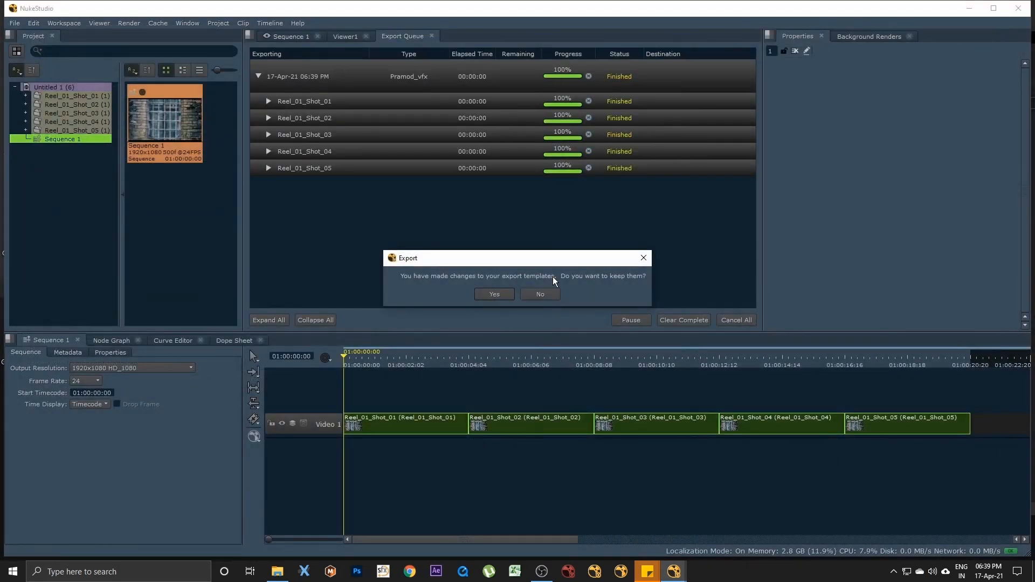
click(504, 294)
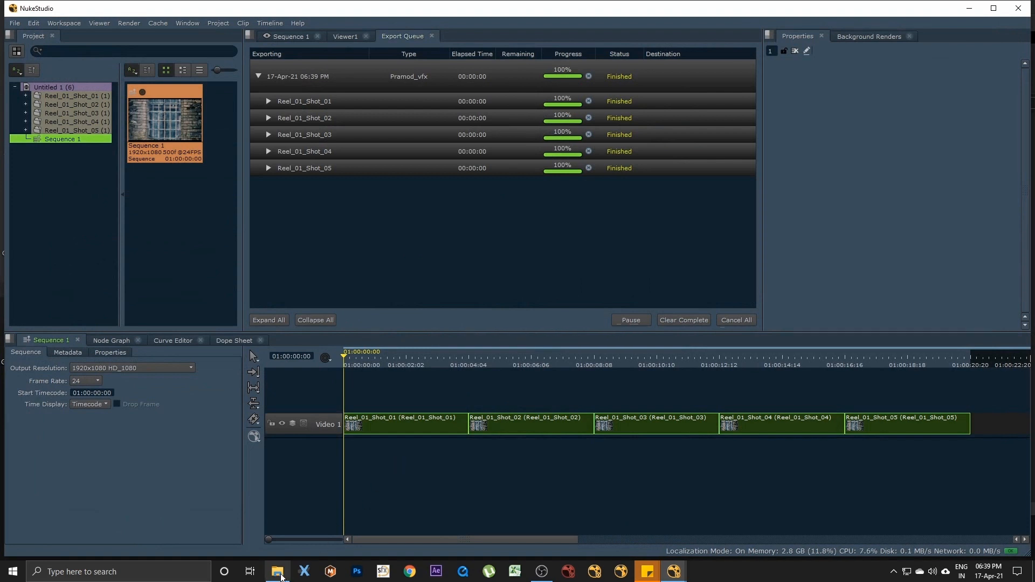
Examine the exported folders in File Explorer, going from Demo Practice into Work, Reel_01_Shot_01 and its 3D folder.
click(277, 571)
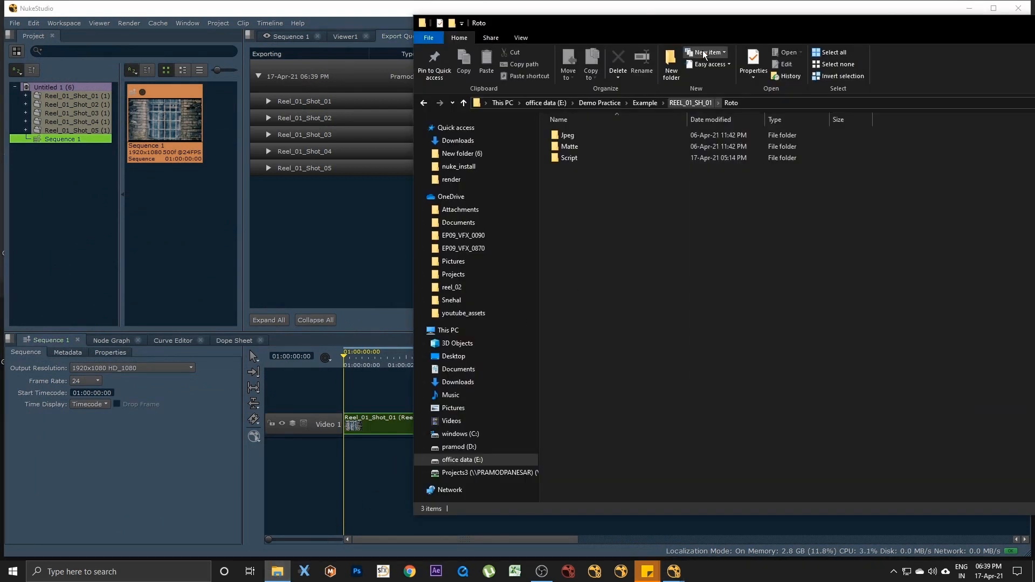
drag(719, 22, 540, 33)
click(420, 114)
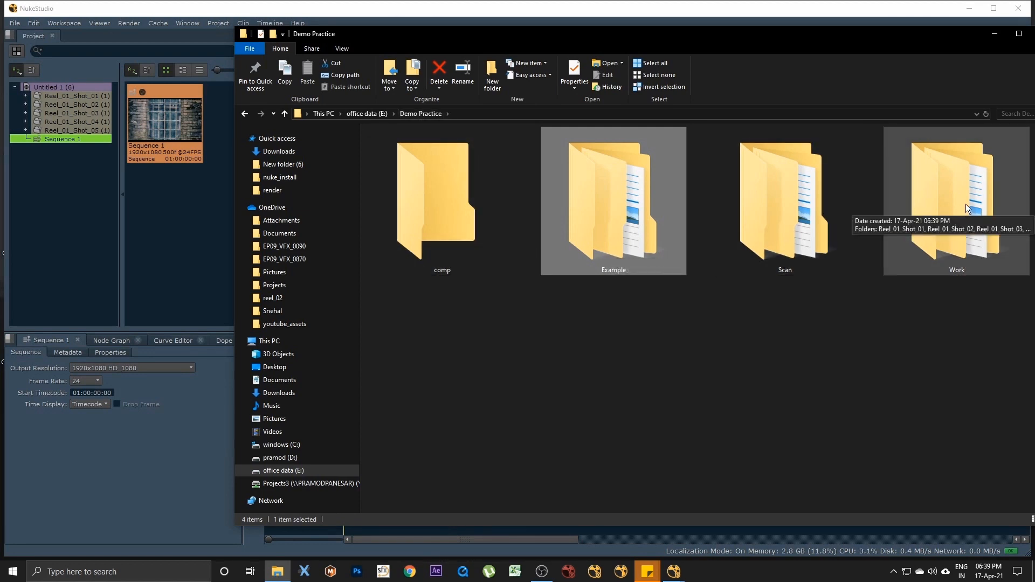
drag(916, 35, 518, 38)
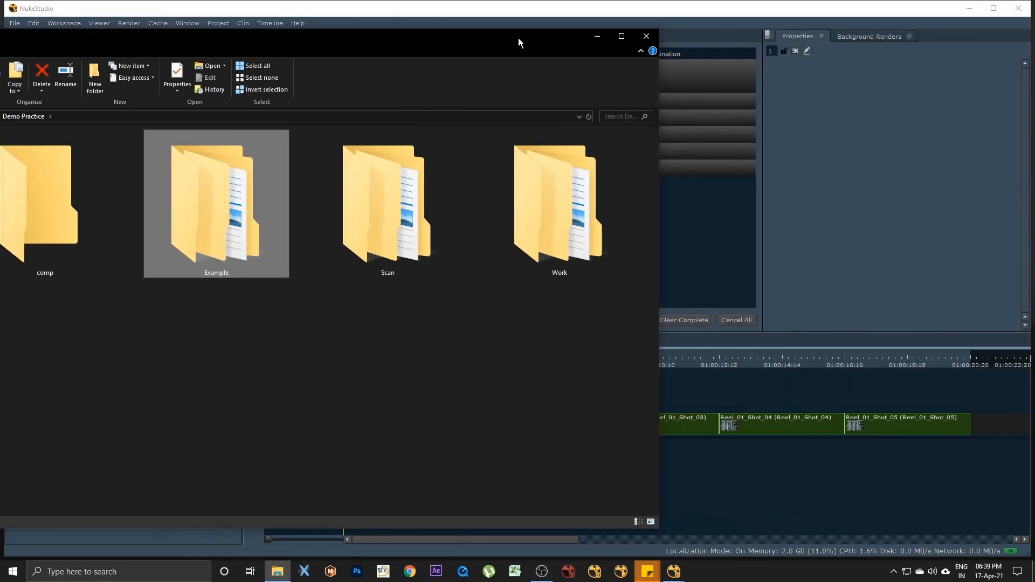
double_click(571, 231)
drag(323, 49, 569, 62)
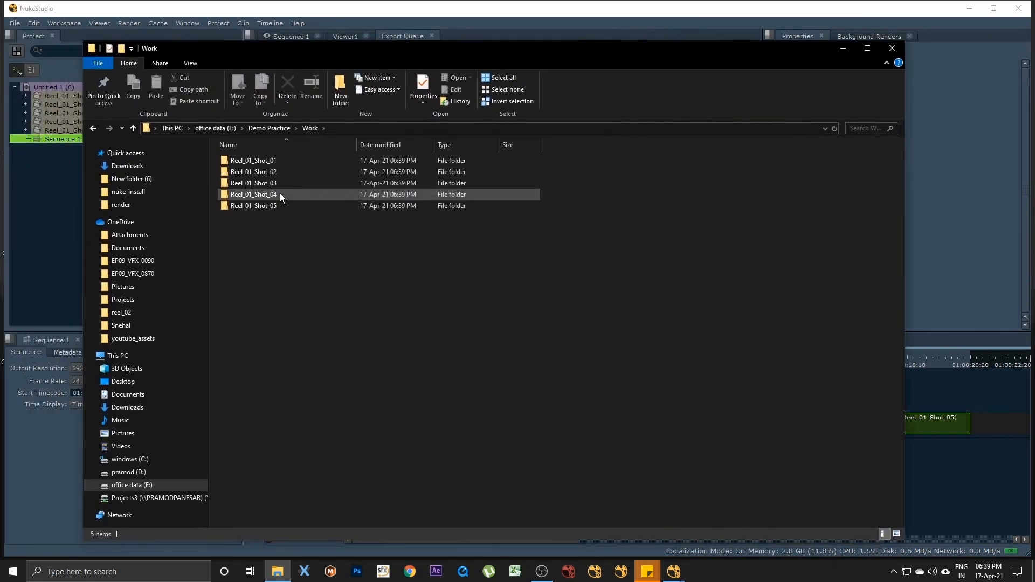
double_click(277, 161)
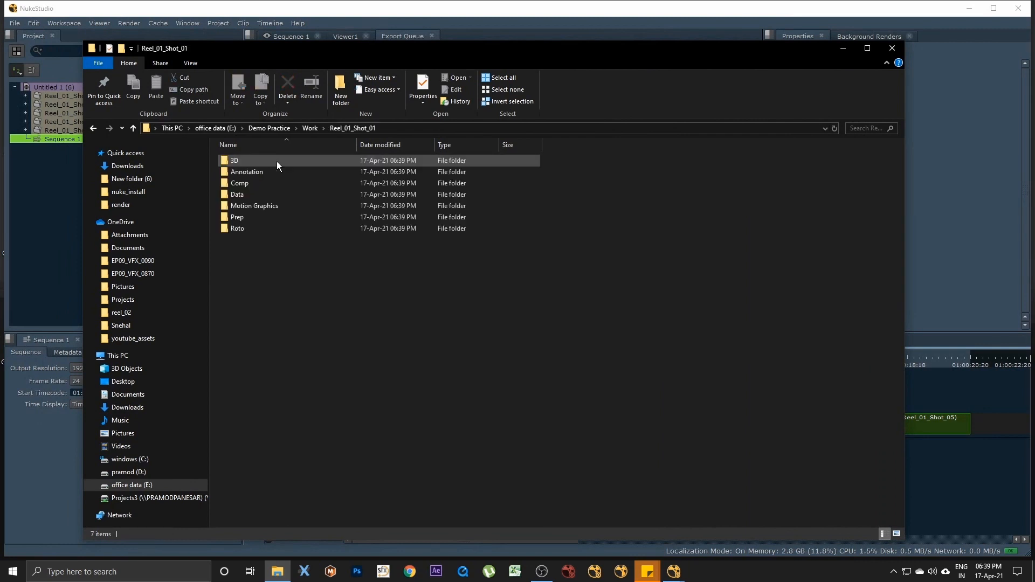
double_click(270, 159)
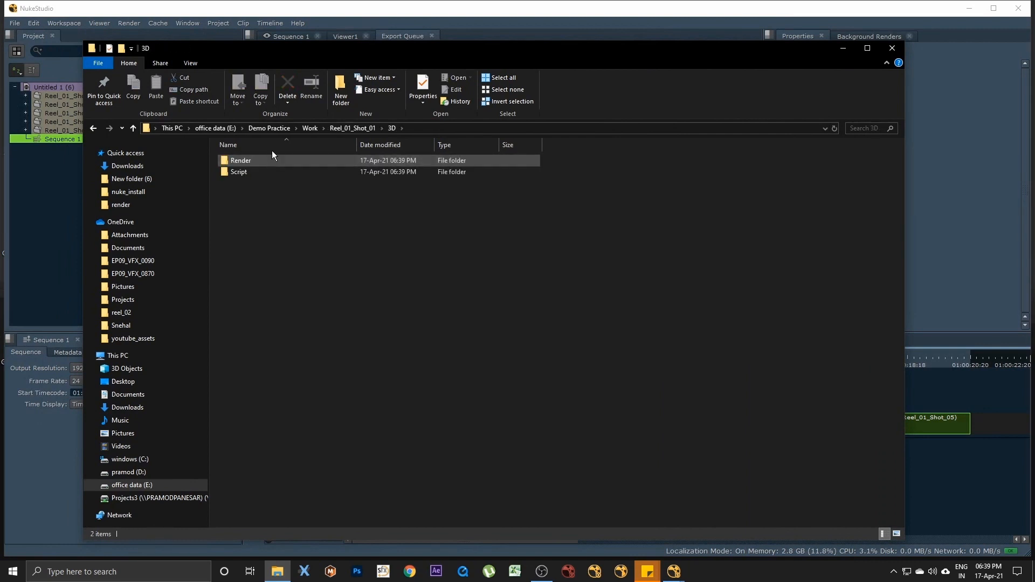
Check the Render subfolder inside the 3D folder, then return to the Reel_01_Shot_01 folder.
drag(305, 53, 552, 43)
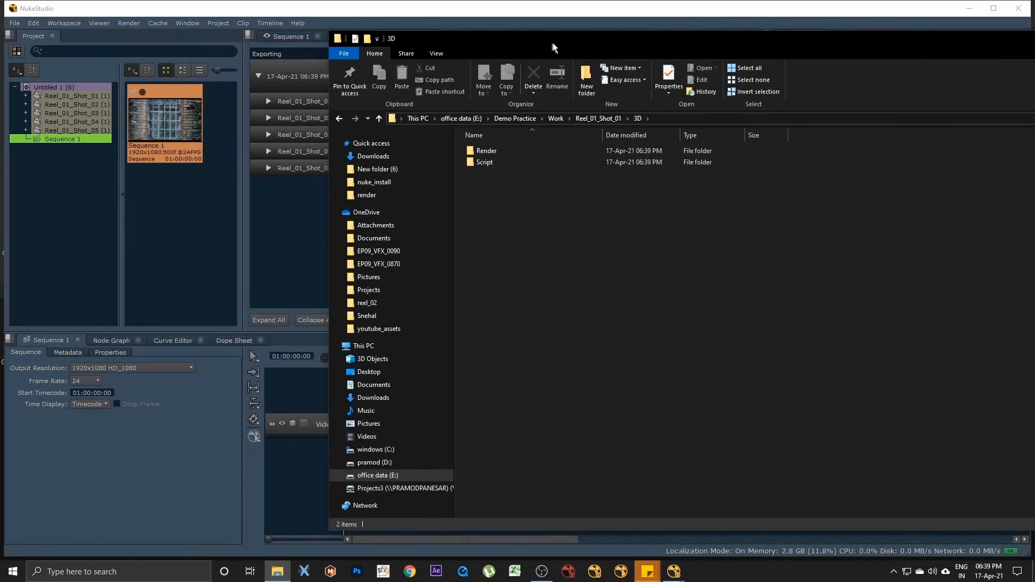
double_click(488, 151)
click(340, 118)
click(340, 118)
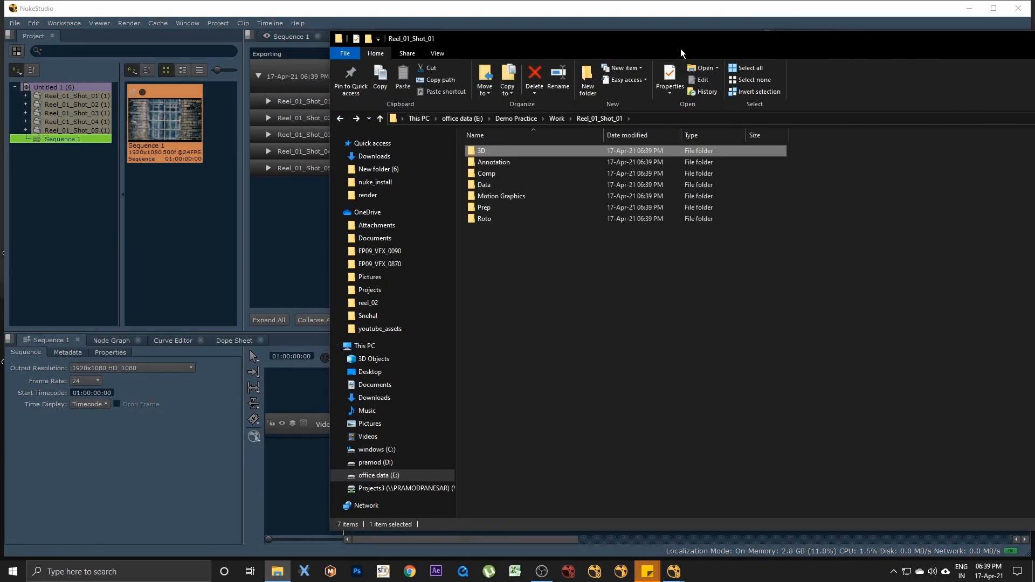
drag(685, 43, 389, 24)
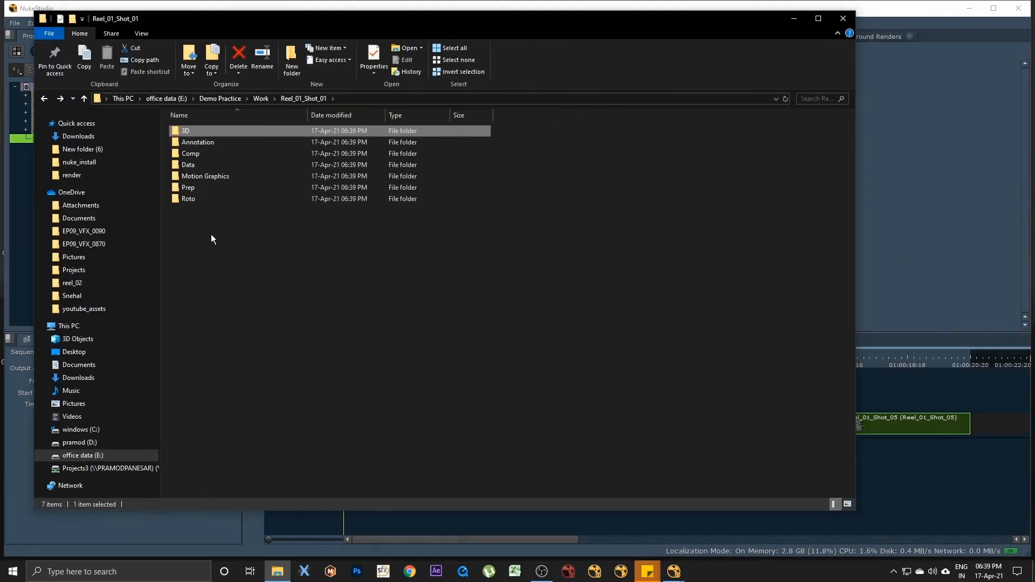
Examine the Reel_01_Shot_05 folder and its Data subfolder, then return to the Work folder.
click(44, 99)
double_click(212, 180)
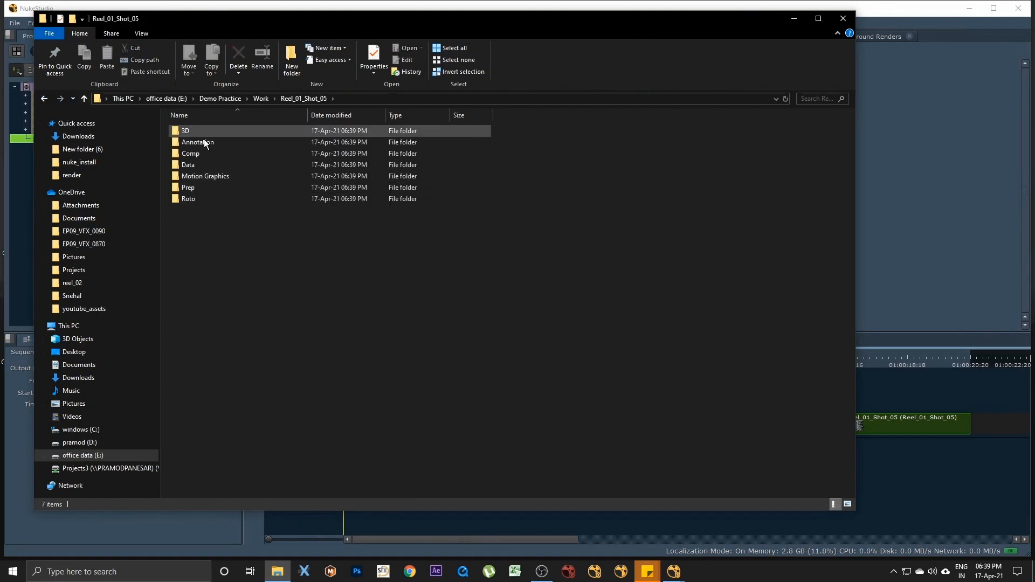
double_click(200, 162)
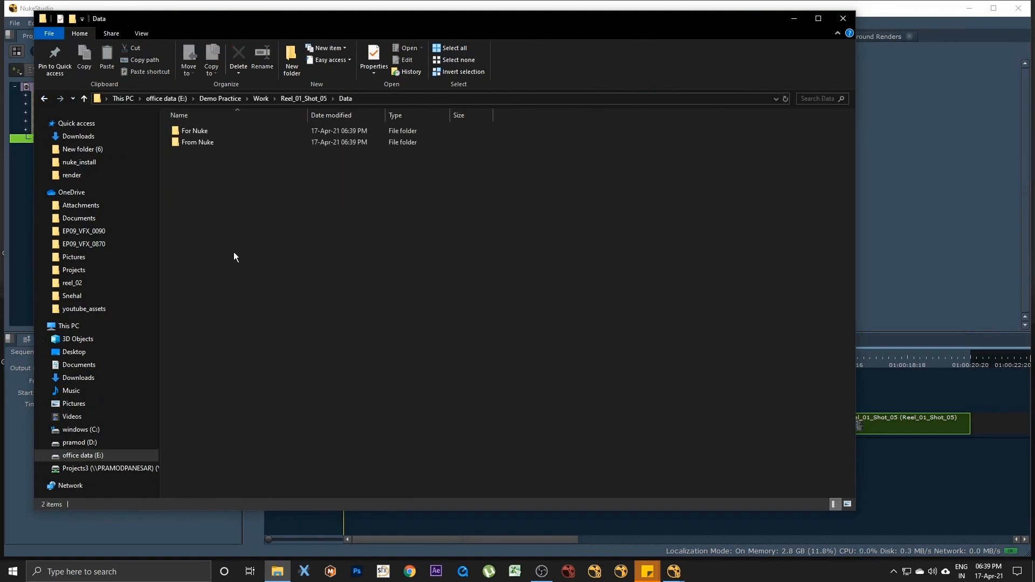
click(42, 99)
click(42, 99)
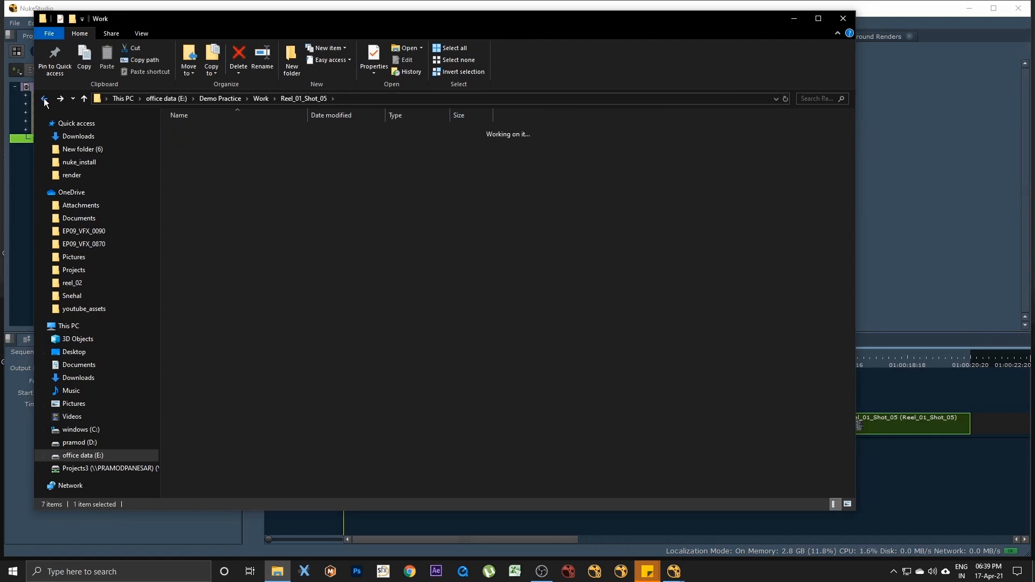
drag(234, 21, 369, 41)
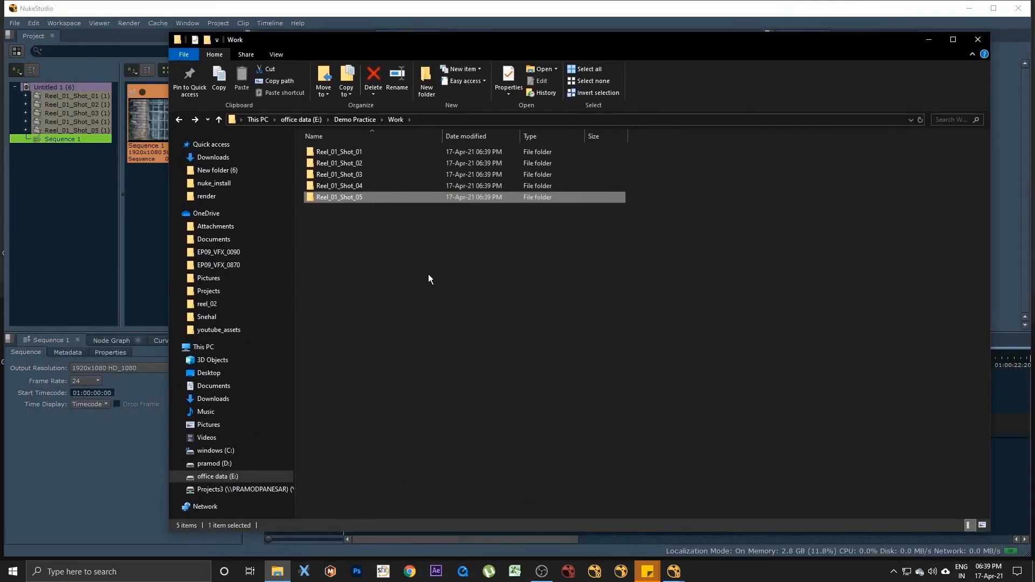